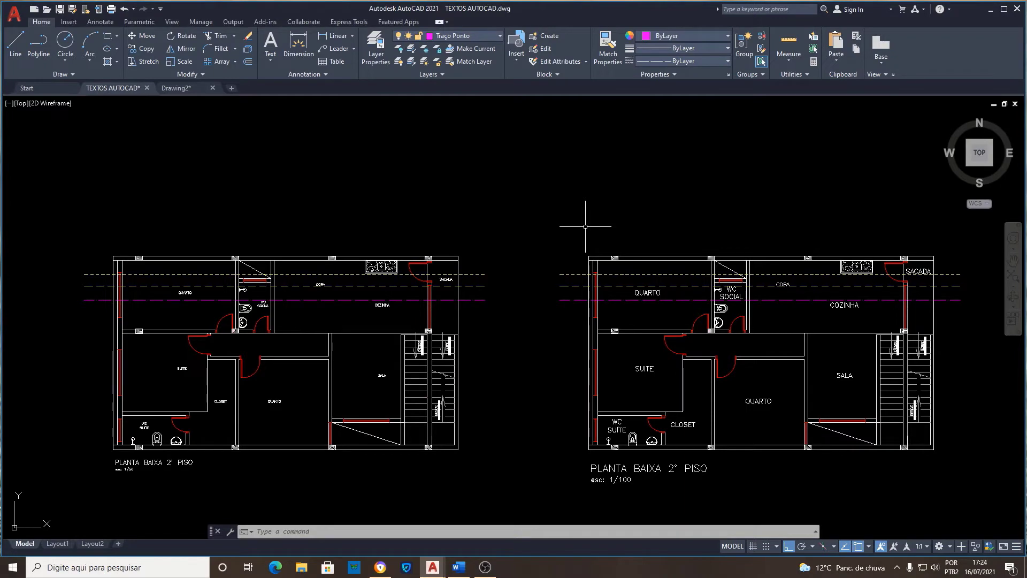
Step: Look over the Layout1 sheet with its plan viewports, zooming in and out
scroll(455, 294, "up", 4)
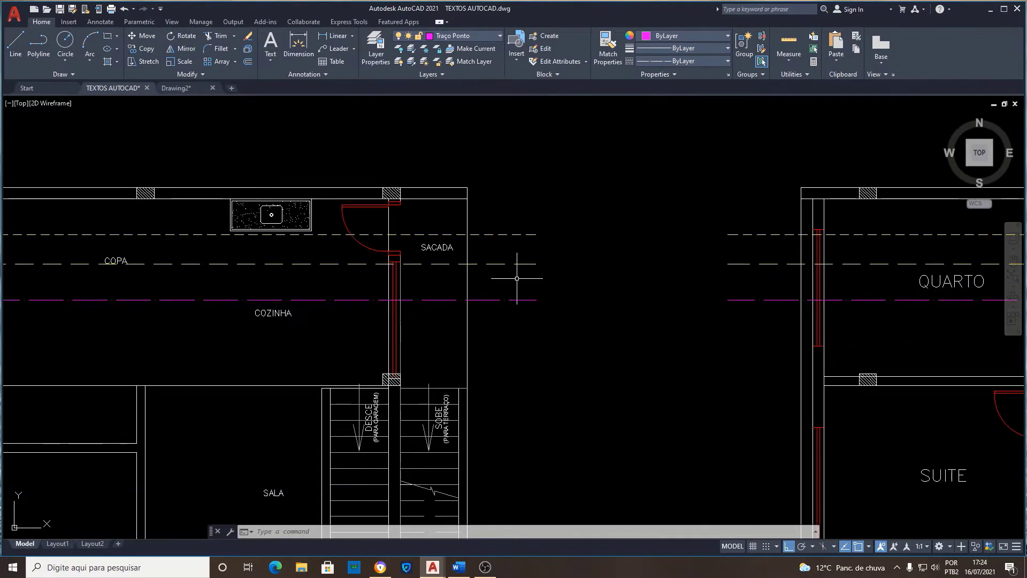
scroll(490, 280, "down", 4)
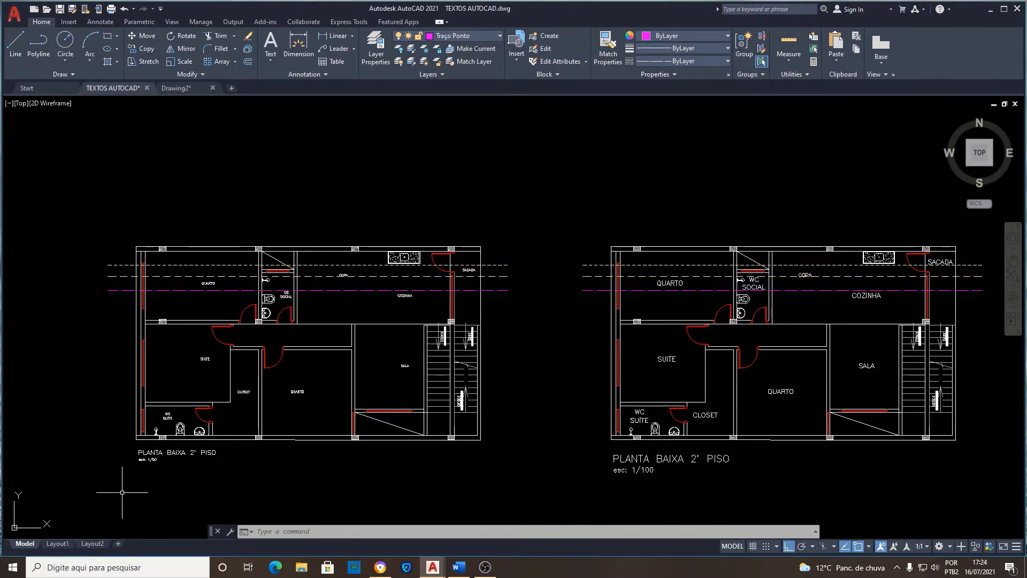
left_click(58, 543)
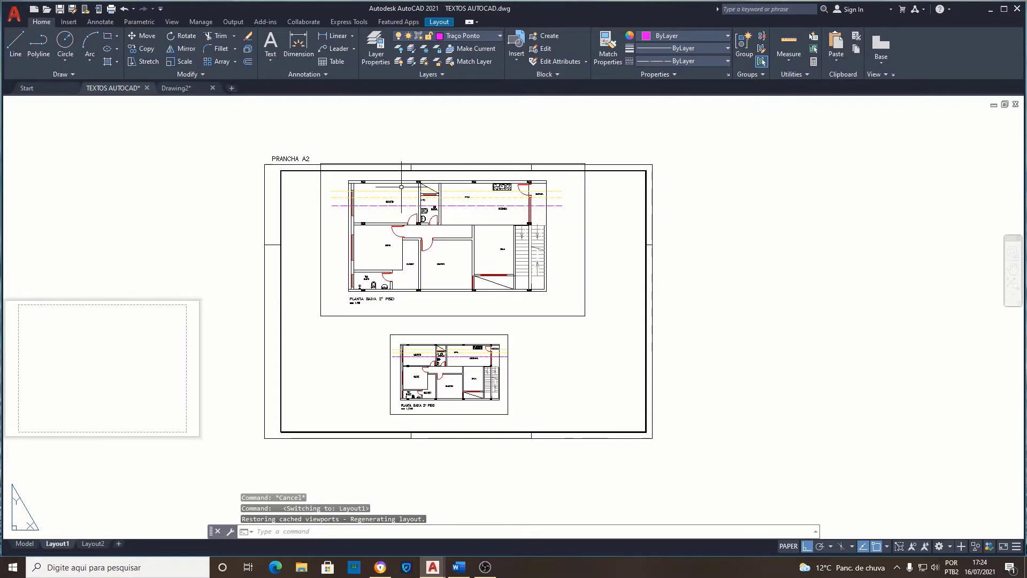
scroll(357, 194, "up", 3)
scroll(358, 194, "up", 2)
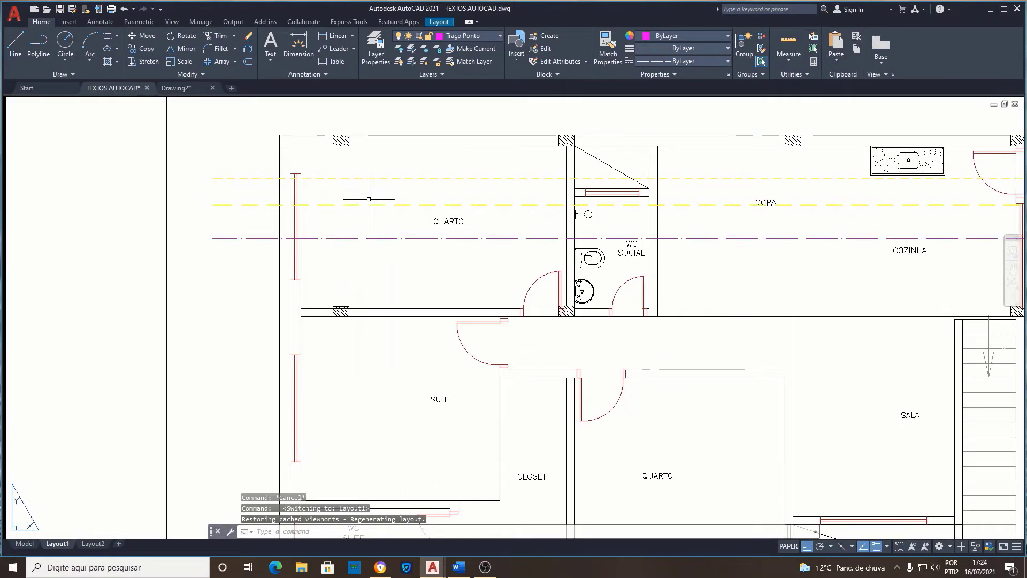
scroll(377, 179, "down", 2)
scroll(355, 309, "down", 3)
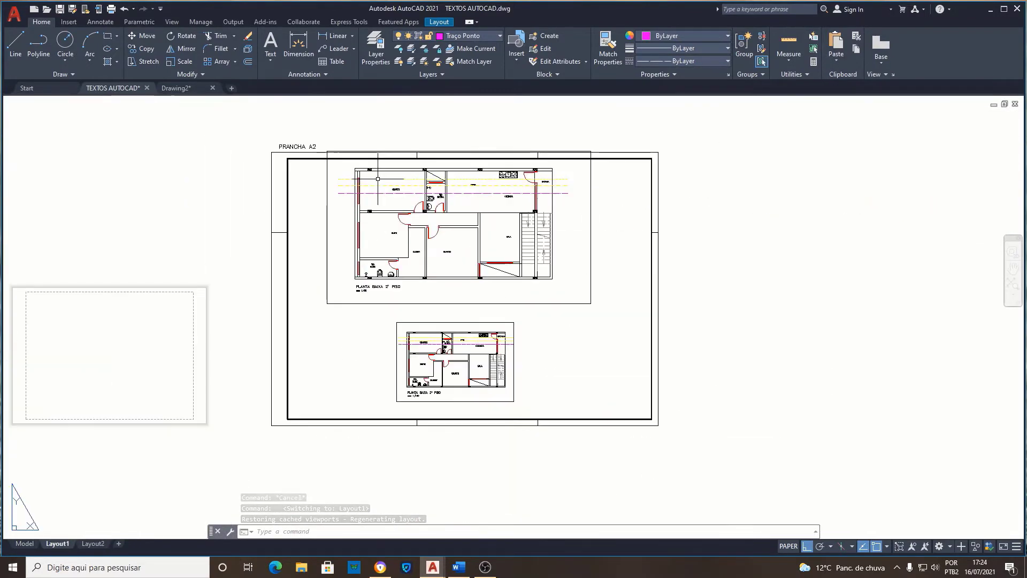
scroll(372, 272, "up", 3)
scroll(372, 273, "down", 4)
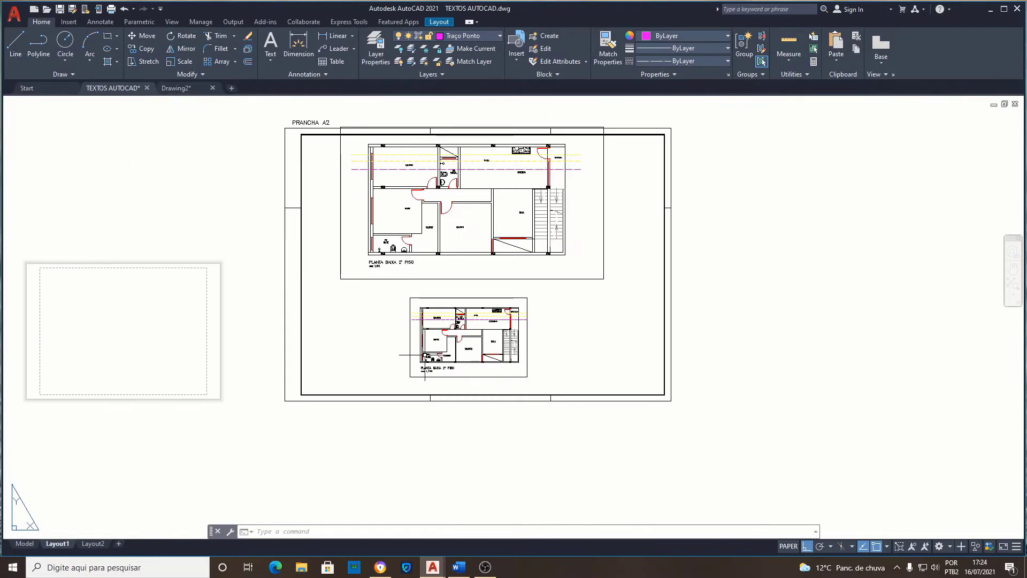
scroll(431, 378, "up", 5)
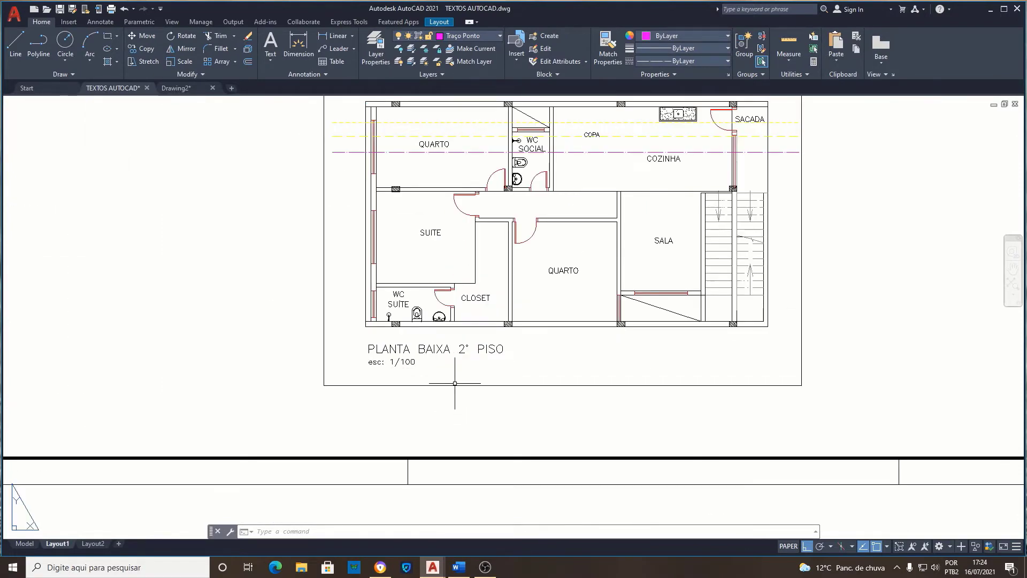
scroll(455, 383, "down", 3)
Step: Return to model space and switch to the Drawing2 document
left_click(23, 543)
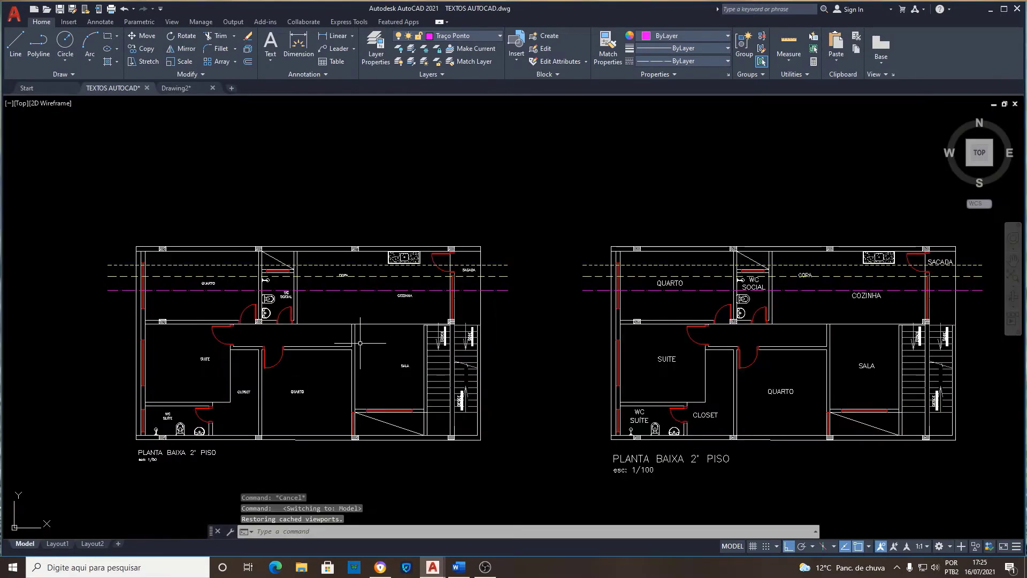
scroll(479, 275, "up", 4)
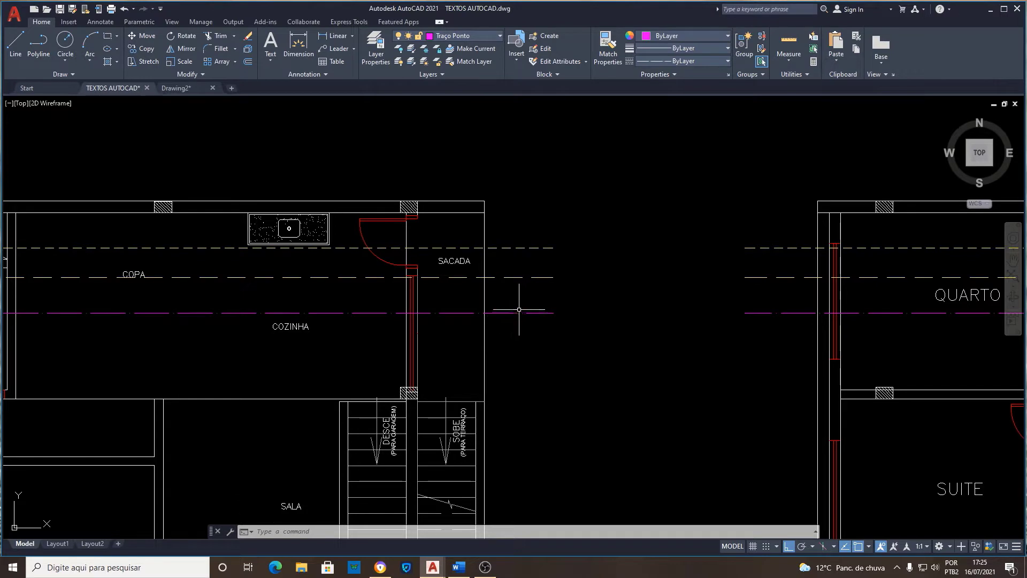
scroll(534, 309, "down", 4)
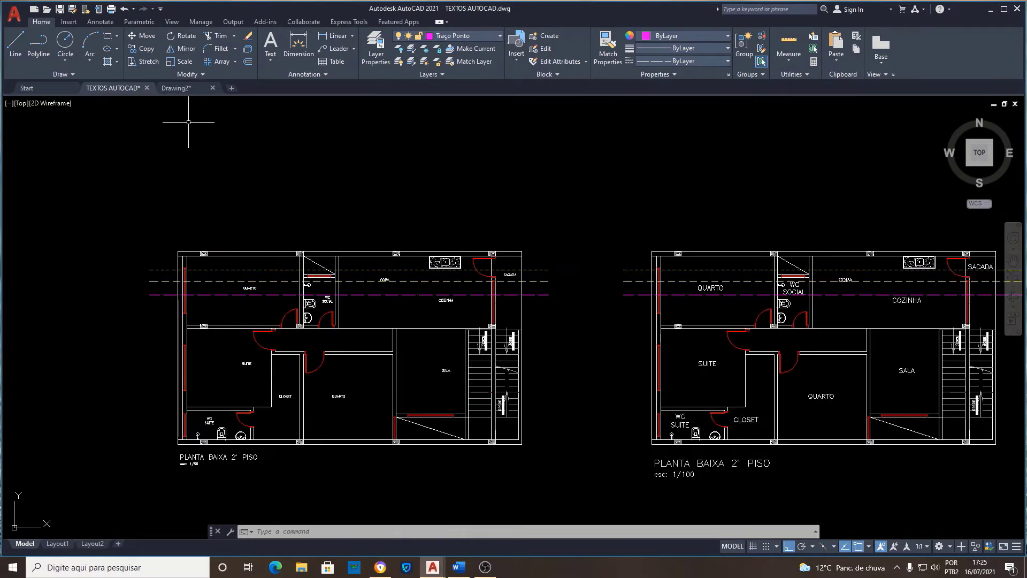
left_click(181, 89)
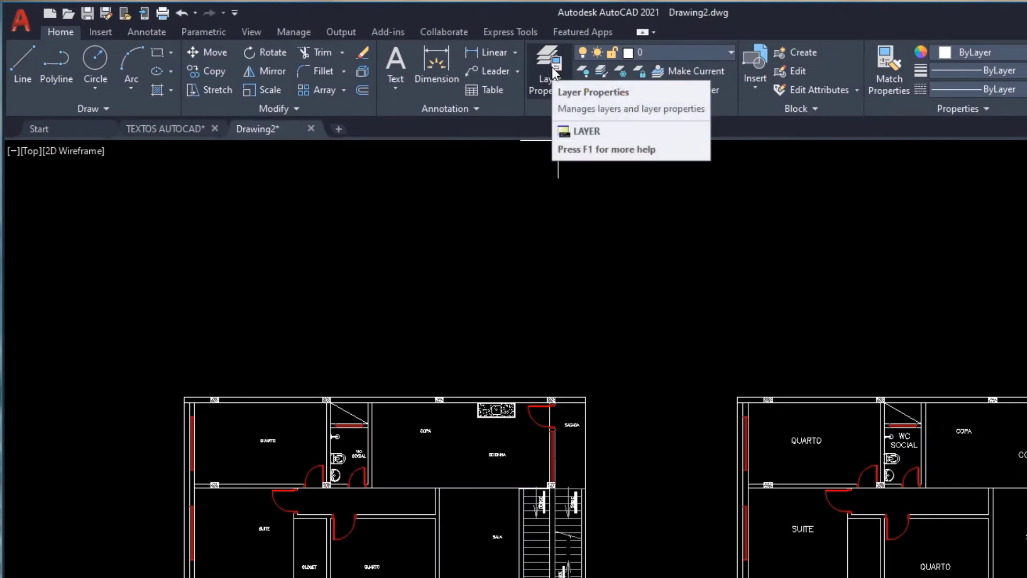
Step: In Layer Properties, create a new layer named TRACEJADA coloured yellow
left_click(377, 48)
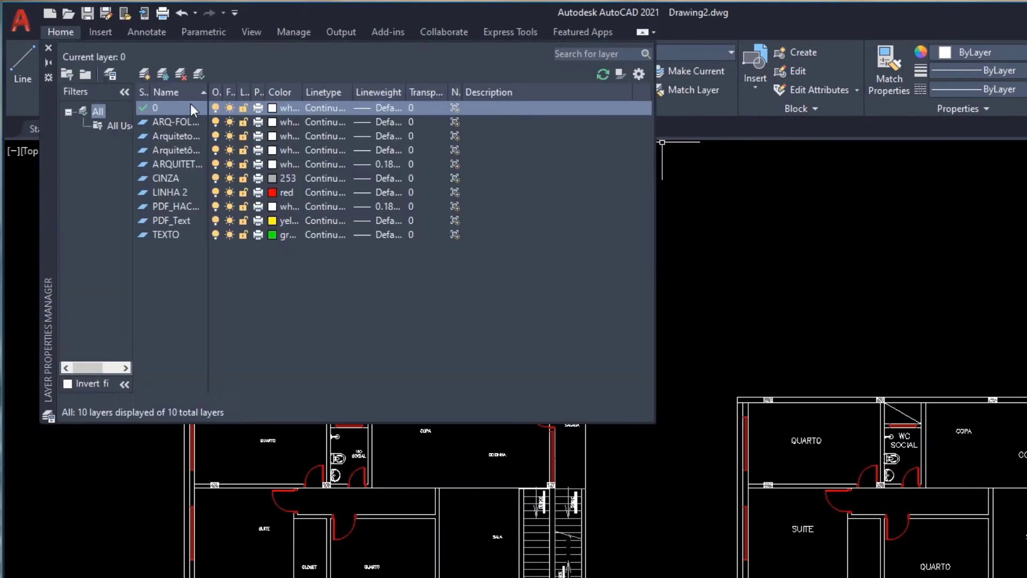
left_click(146, 75)
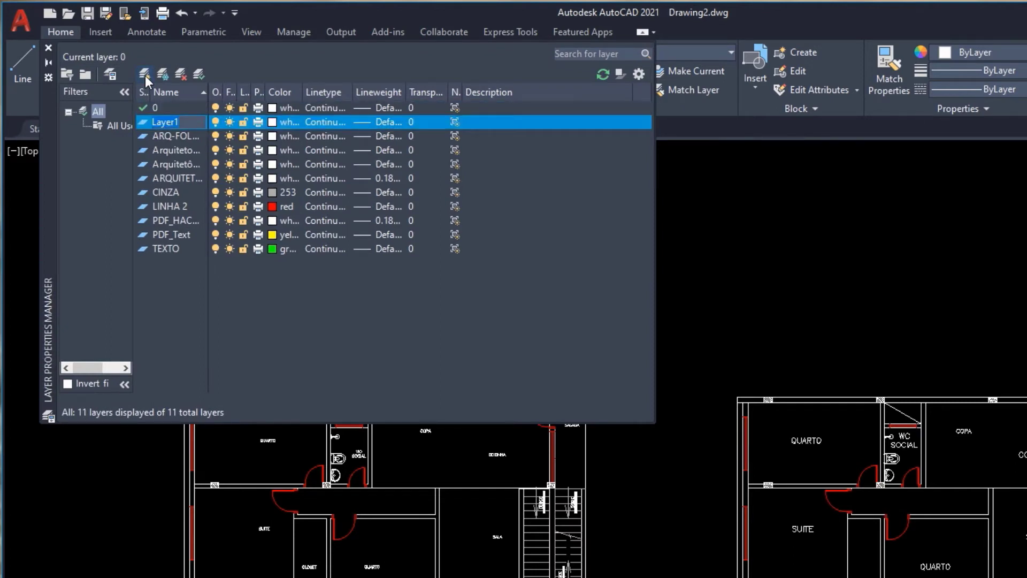
type("TRACEJADA")
left_click(273, 122)
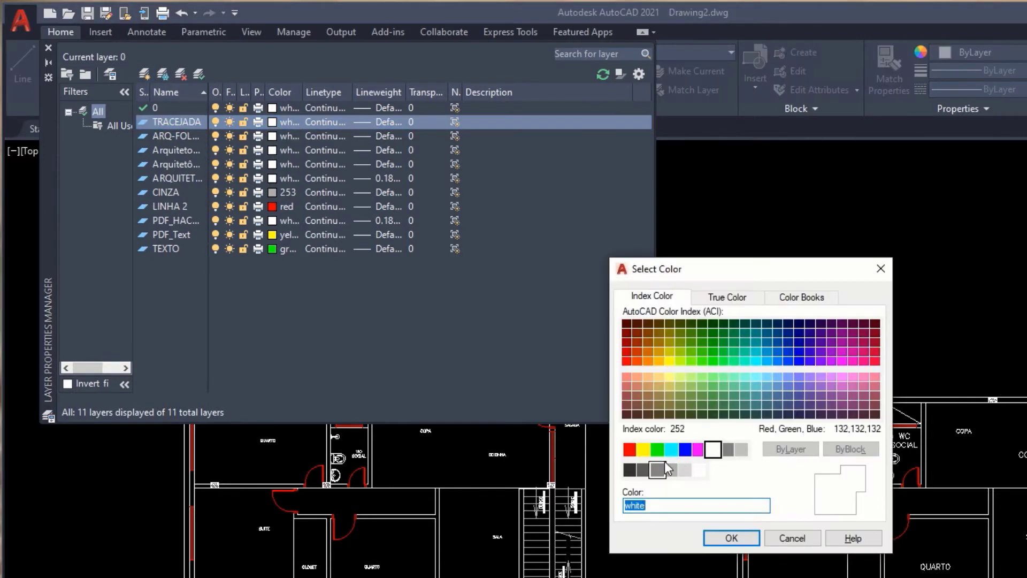
left_click(643, 450)
left_click(730, 538)
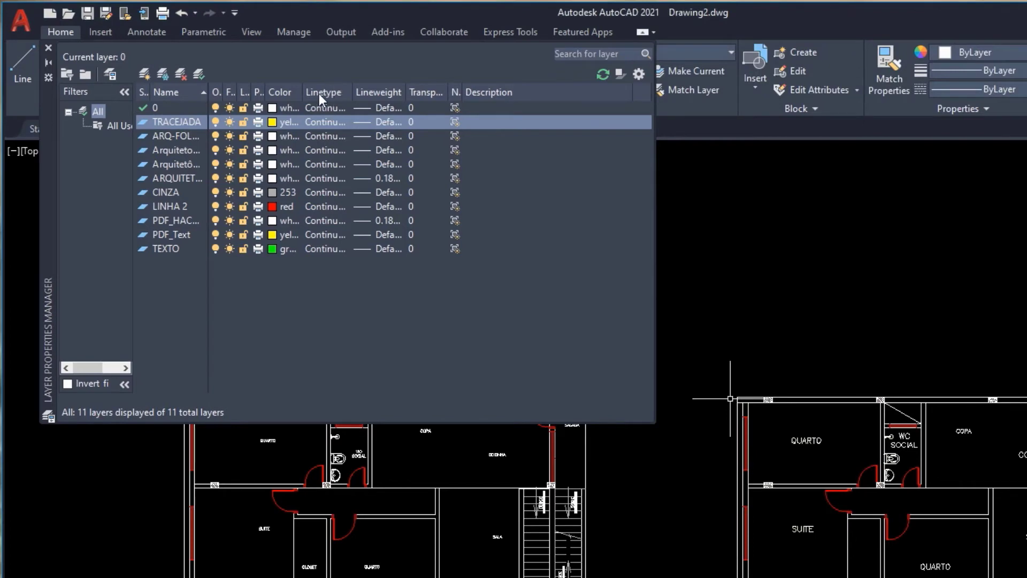
Step: Load the DASHED2 linetype and assign it to the TRACEJADA layer
left_click(322, 123)
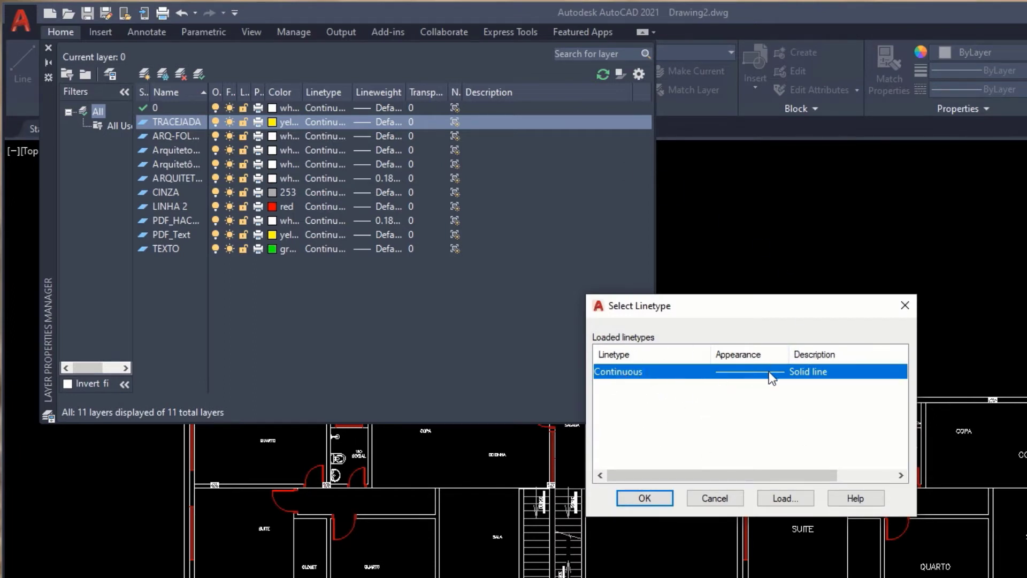
left_click(786, 499)
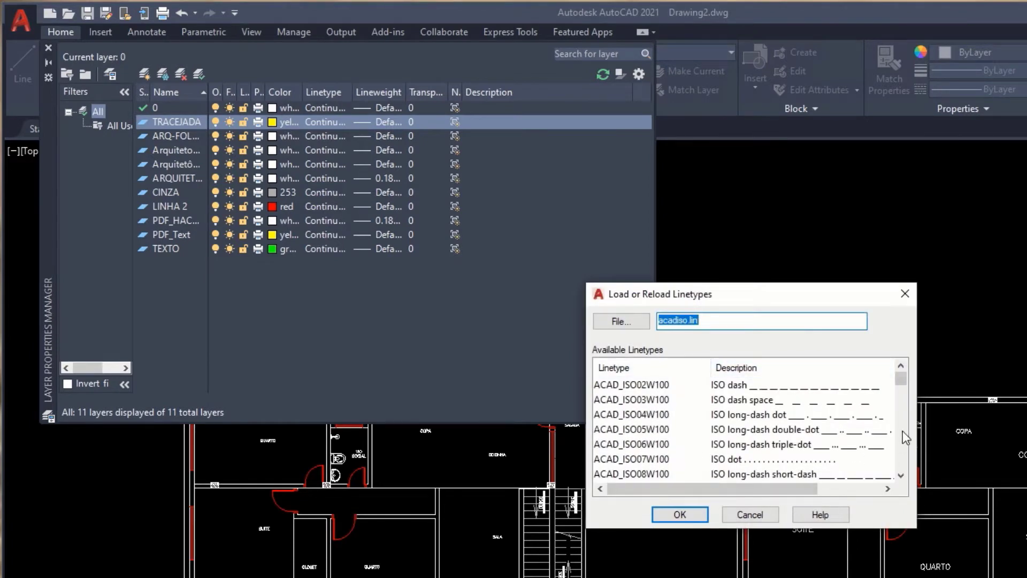
left_click_drag(900, 380, 903, 419)
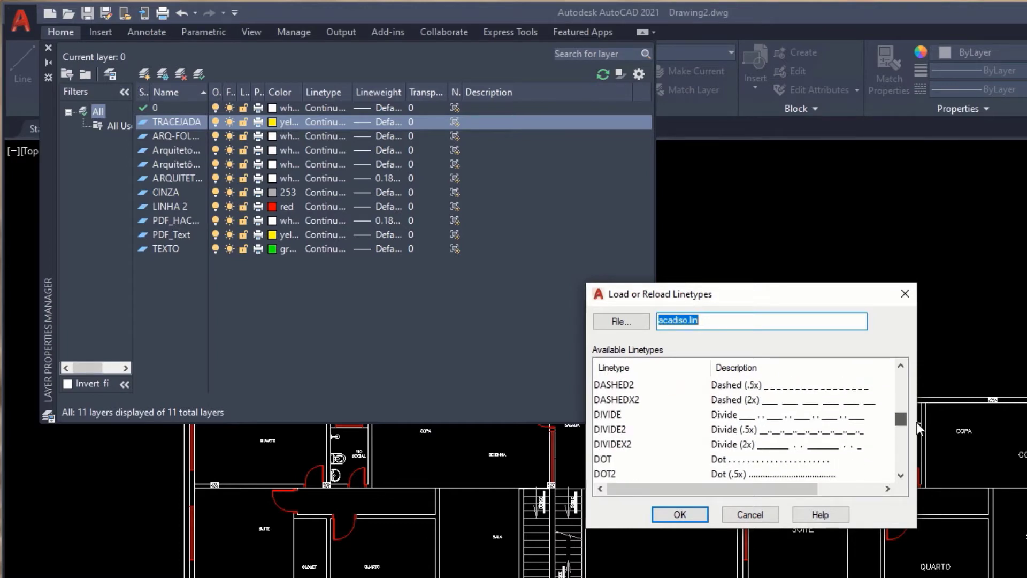
left_click(734, 387)
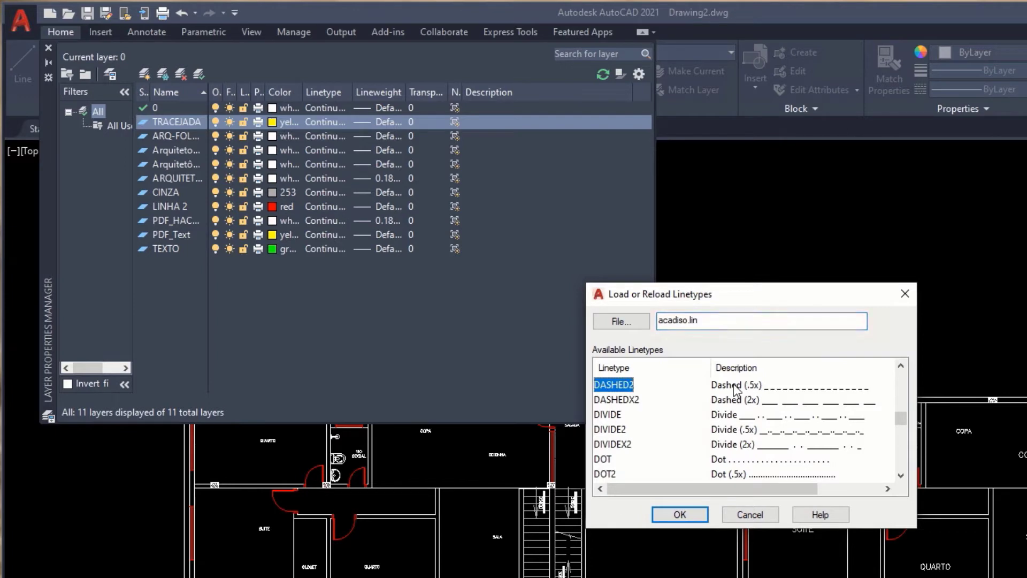
left_click(688, 513)
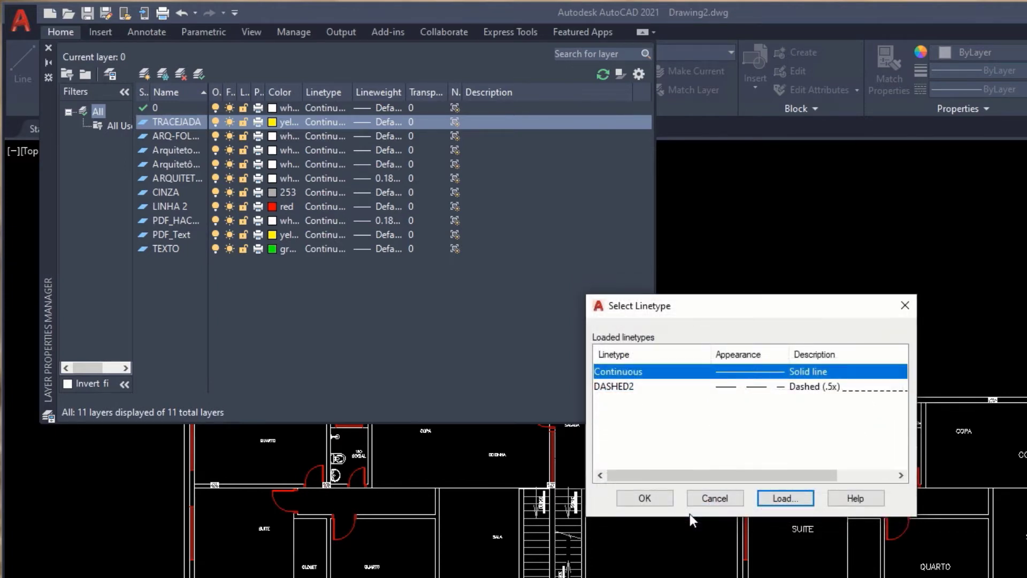
left_click(619, 387)
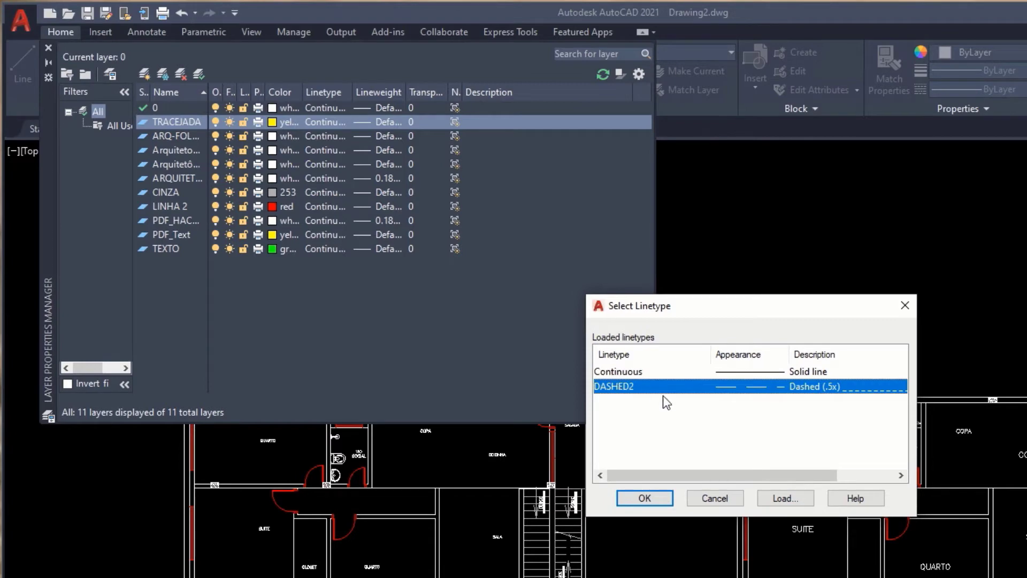
left_click(651, 498)
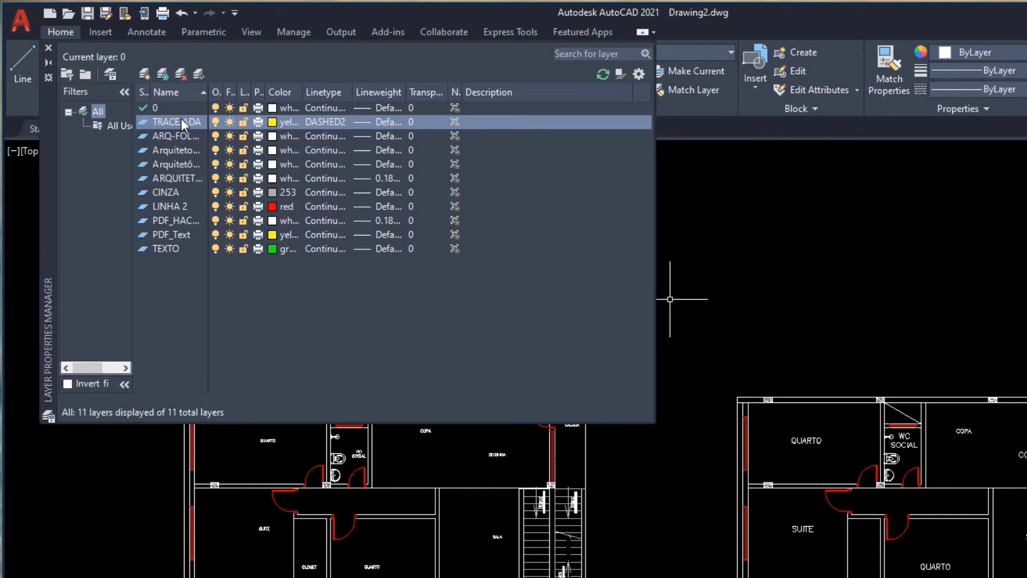
Step: Create a second layer named TRAÇO PONTO coloured magenta
left_click(145, 76)
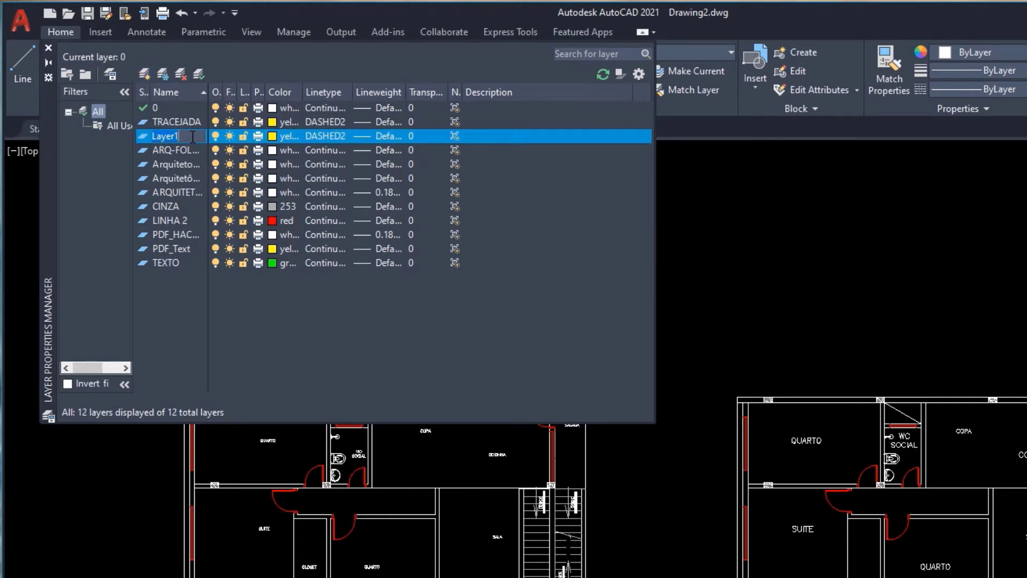
type("TRAÇO PONTO")
key("Return")
left_click(272, 135)
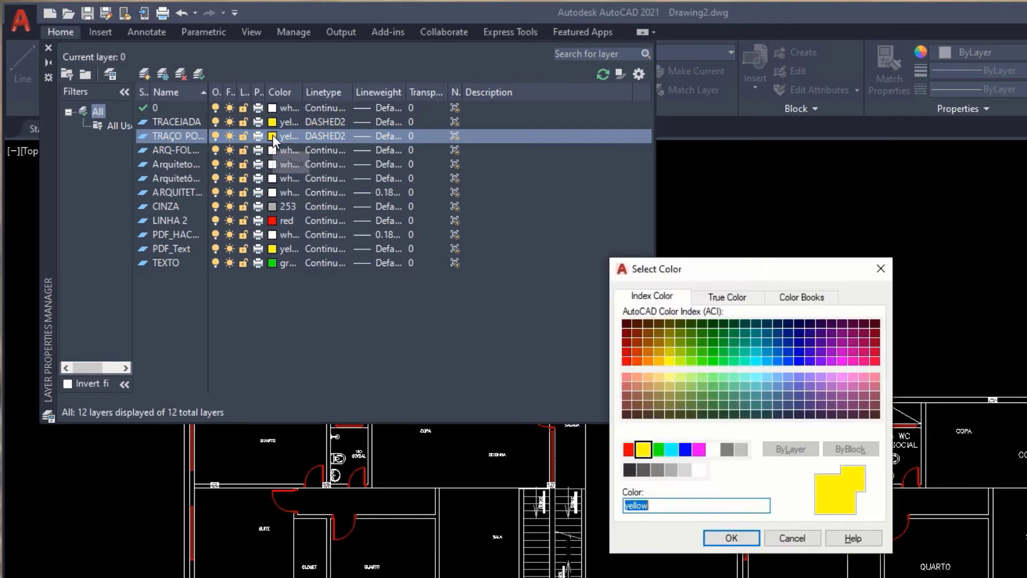
left_click(699, 449)
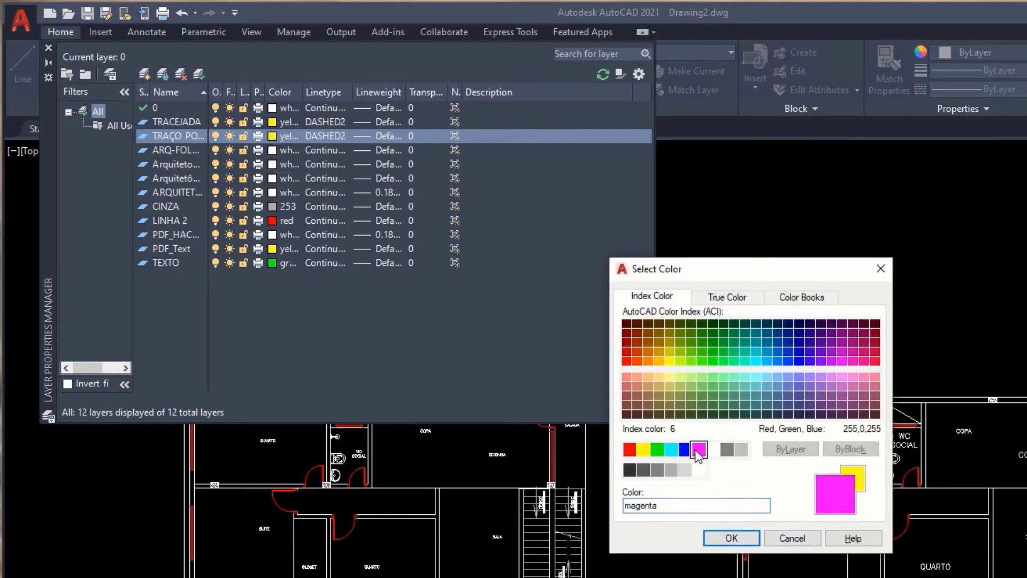
left_click(730, 538)
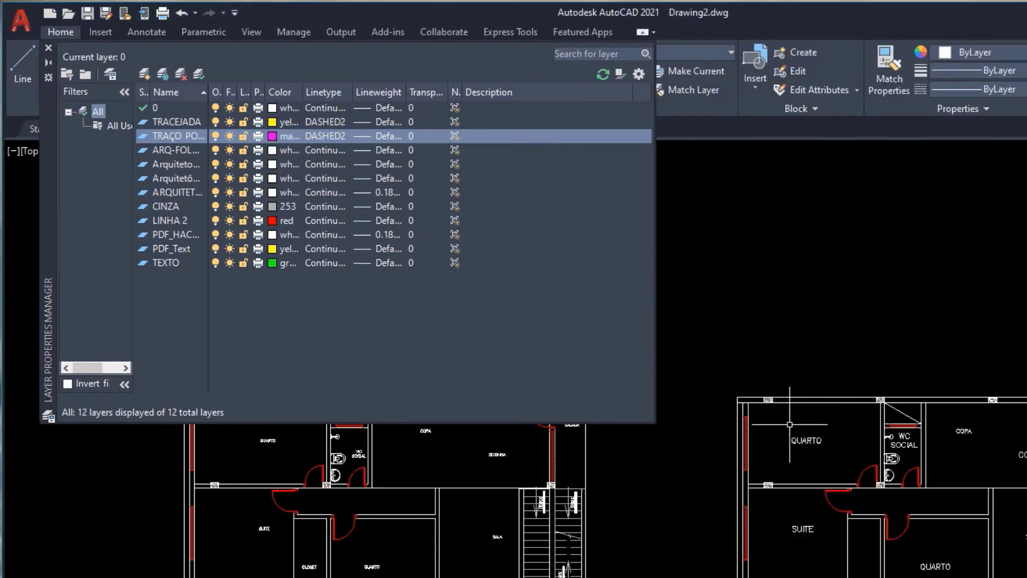
Step: Load ACAD_ISO04W100, assign it to TRAÇO PONTO, and close the layer manager
left_click(328, 136)
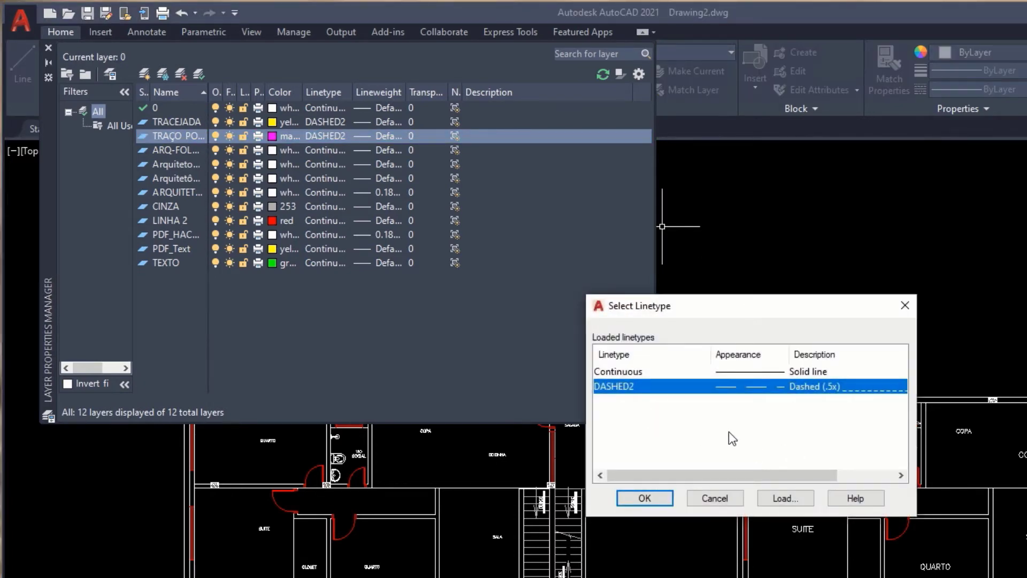
left_click(776, 497)
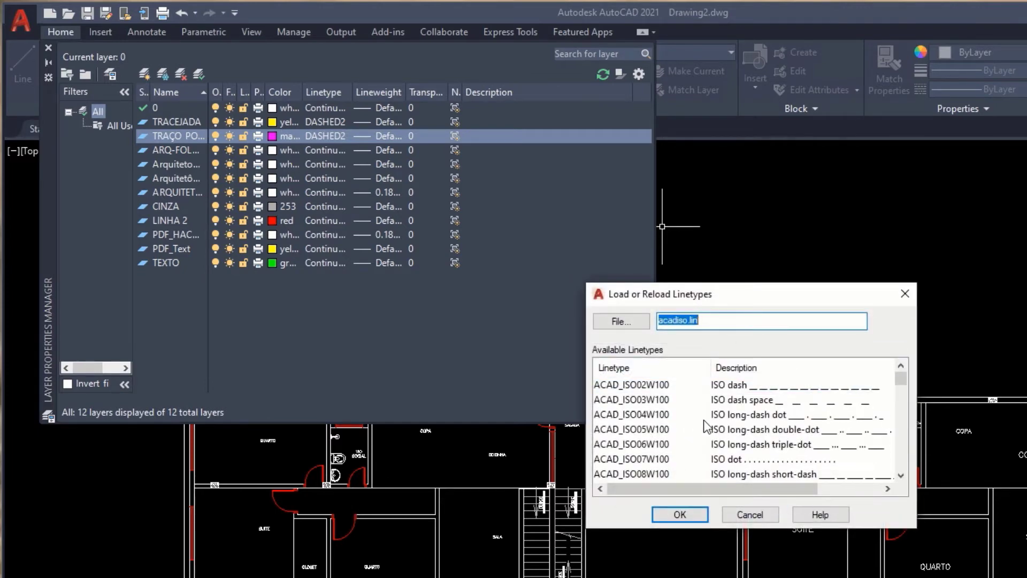
left_click(748, 415)
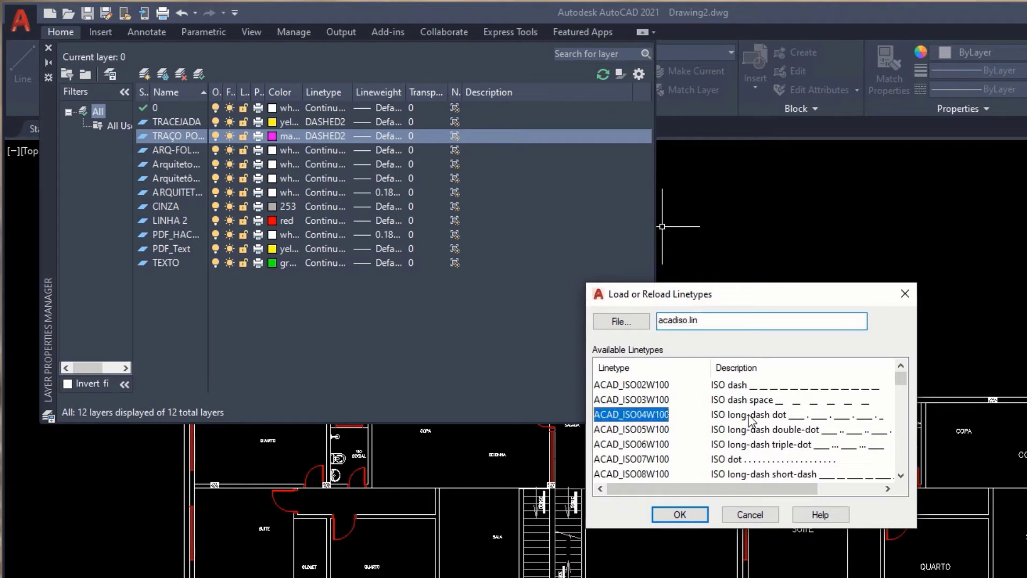
left_click(680, 514)
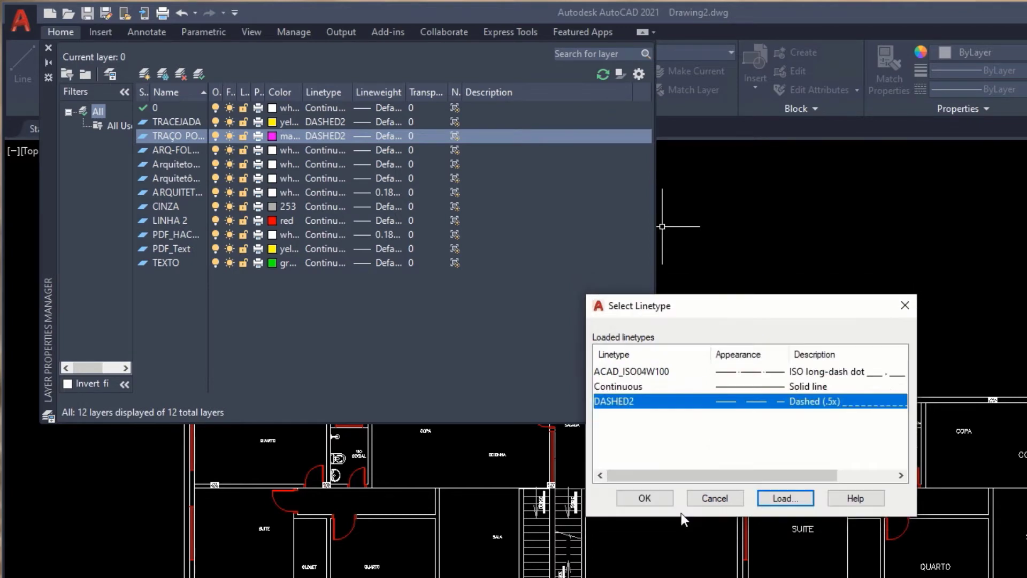
left_click(620, 373)
left_click(644, 498)
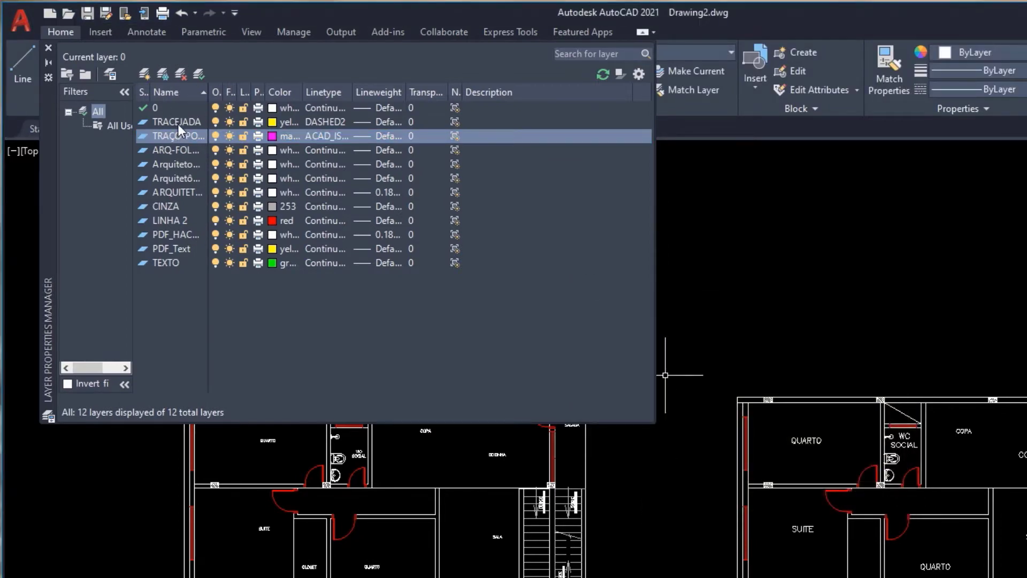
left_click(49, 48)
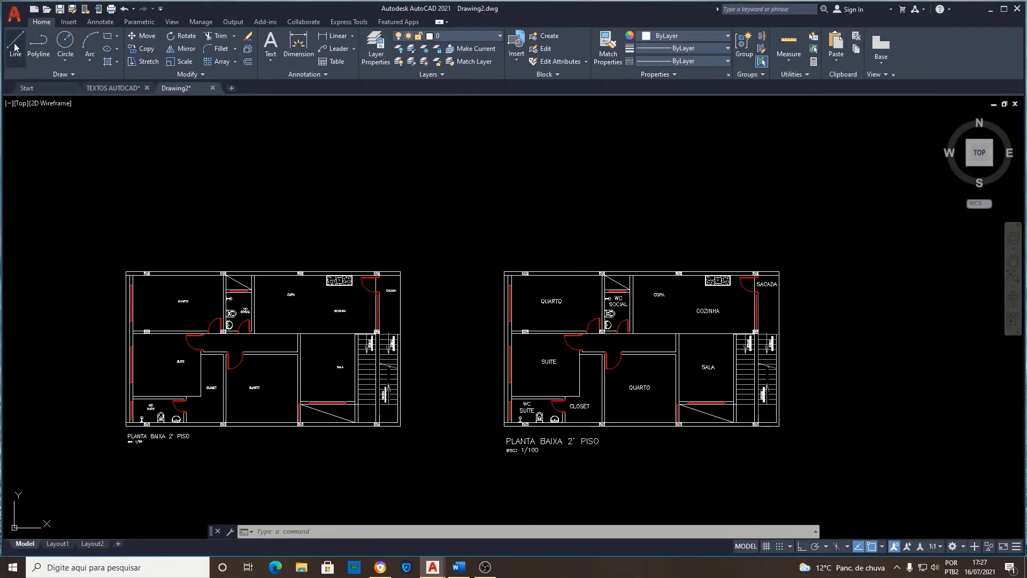
Step: Make TRACEJADA the current layer and turn on Ortho
left_click(15, 47)
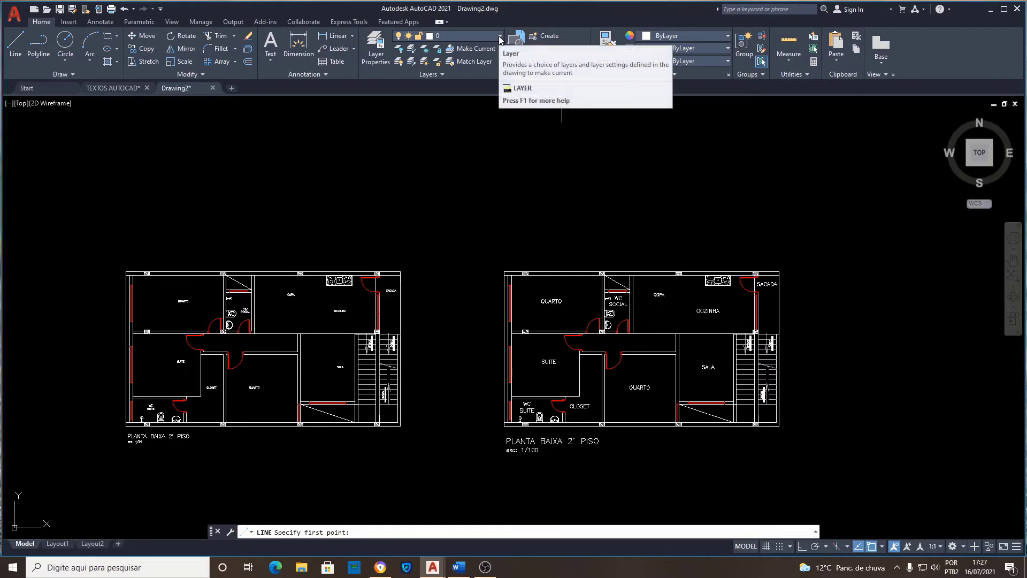
left_click(499, 37)
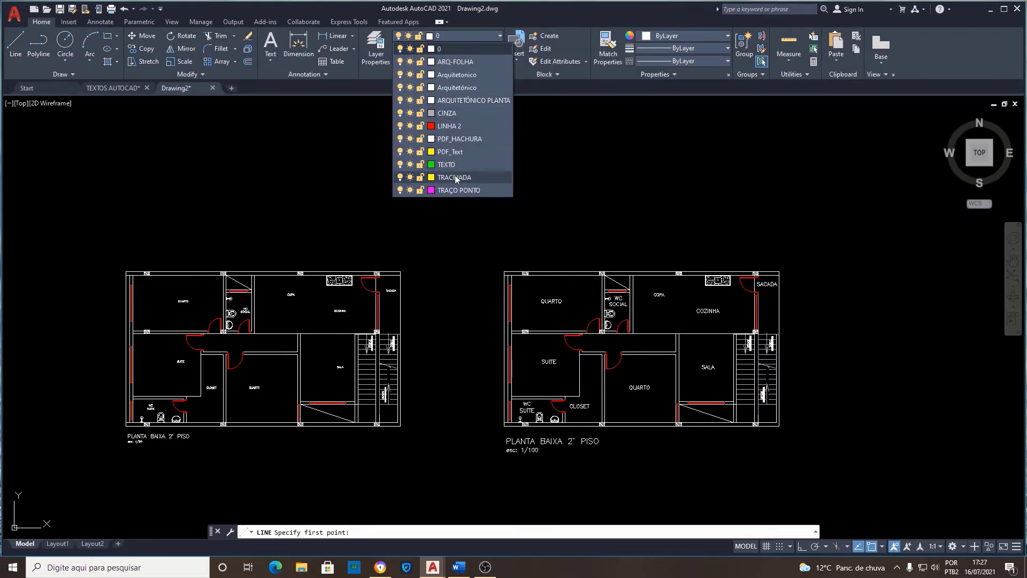
left_click(454, 177)
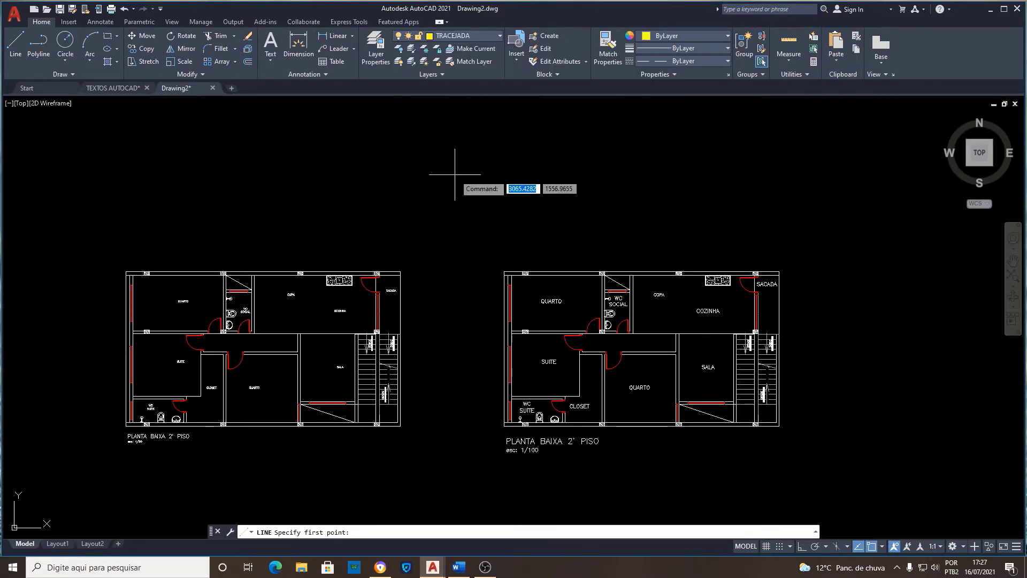
left_click(801, 545)
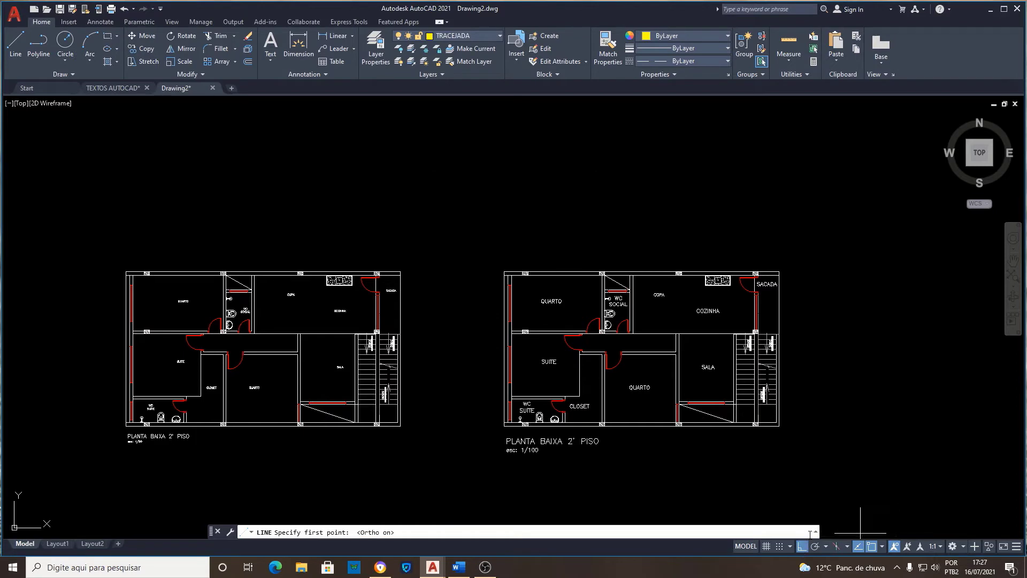
Step: Draw two horizontal lines across the upper part of the left floor plan
left_click(100, 280)
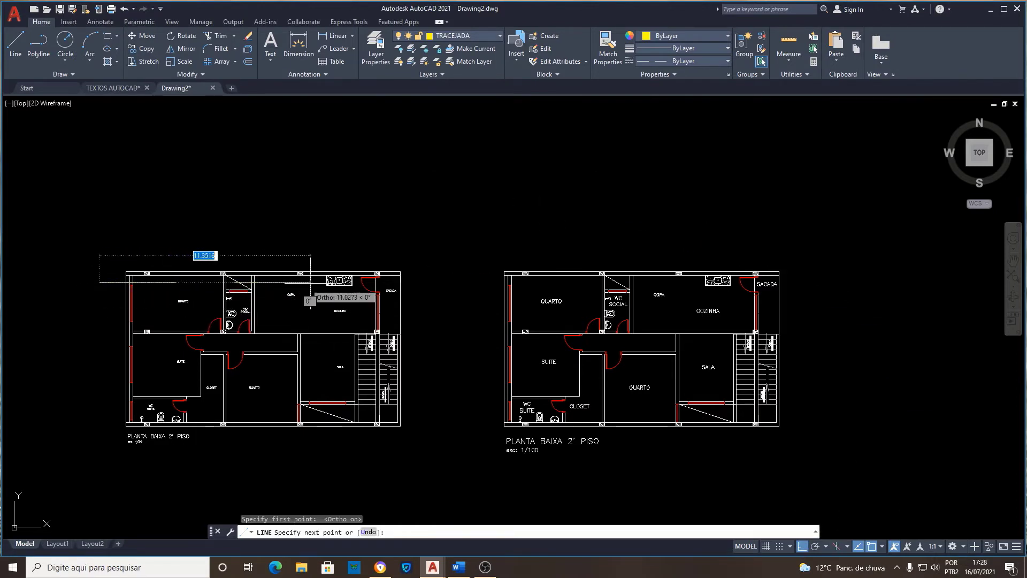
left_click(422, 282)
right_click(422, 282)
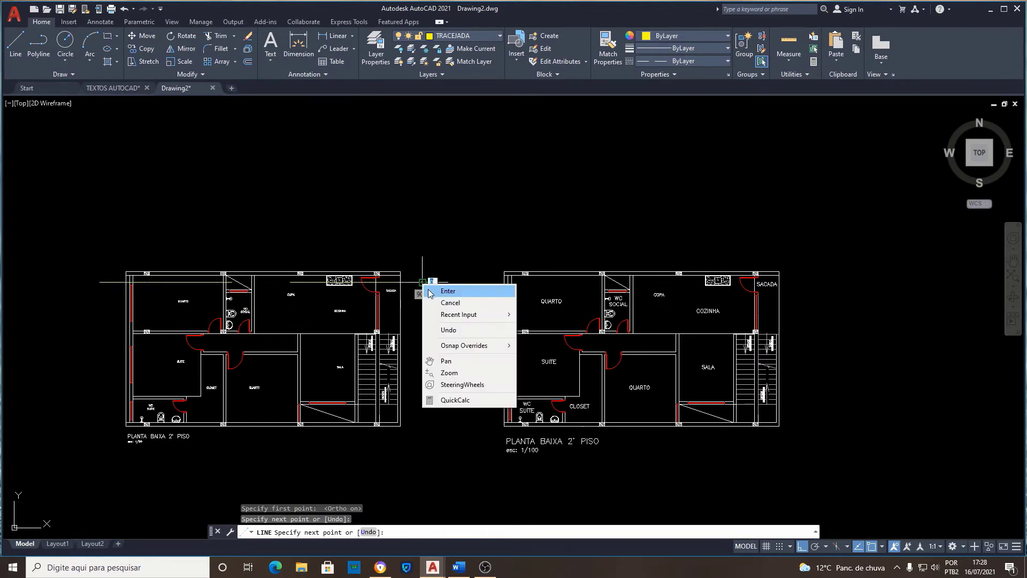
left_click(434, 289)
left_click(11, 51)
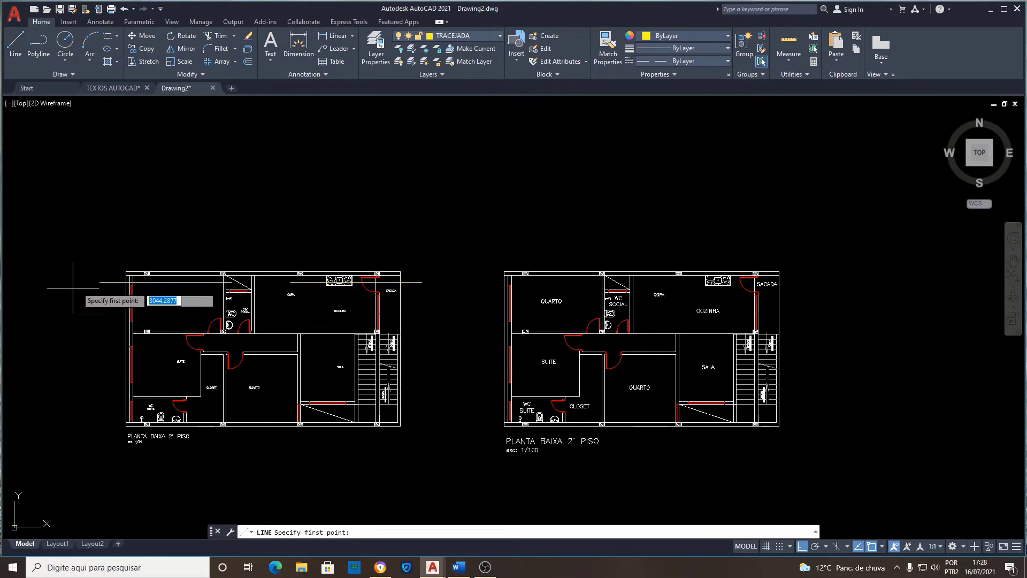
left_click(100, 298)
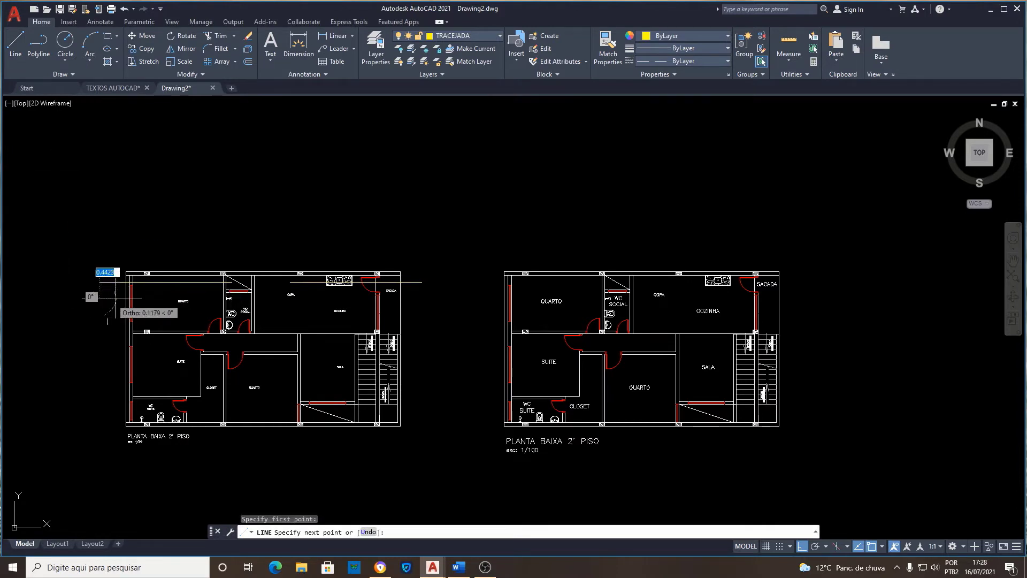
left_click(422, 298)
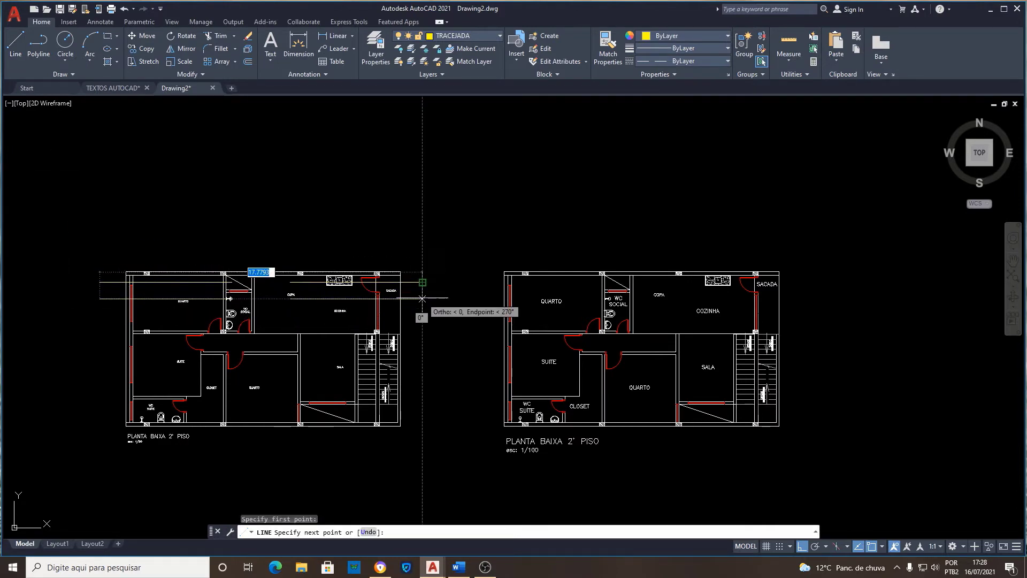
key("Return")
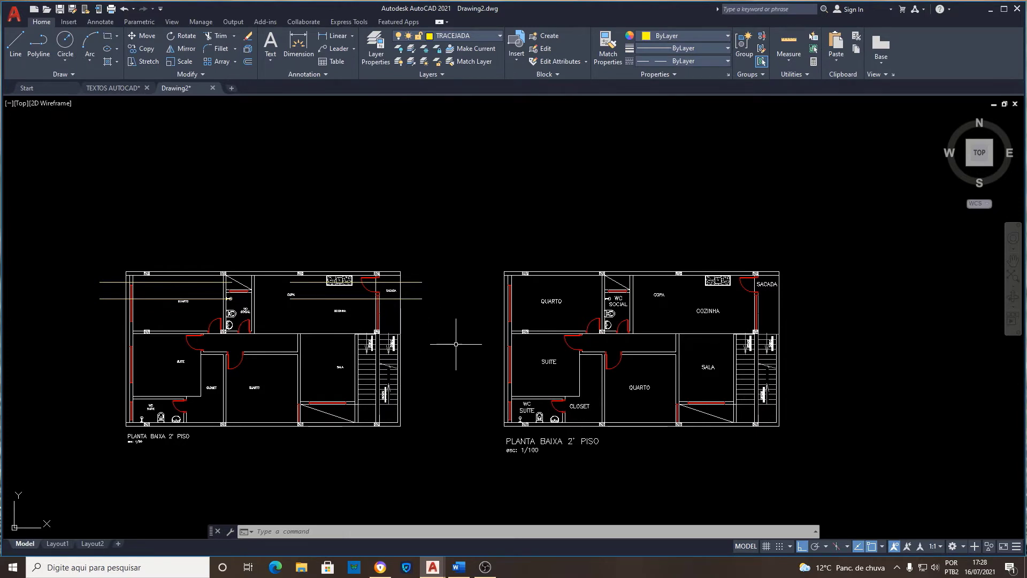
left_click(15, 46)
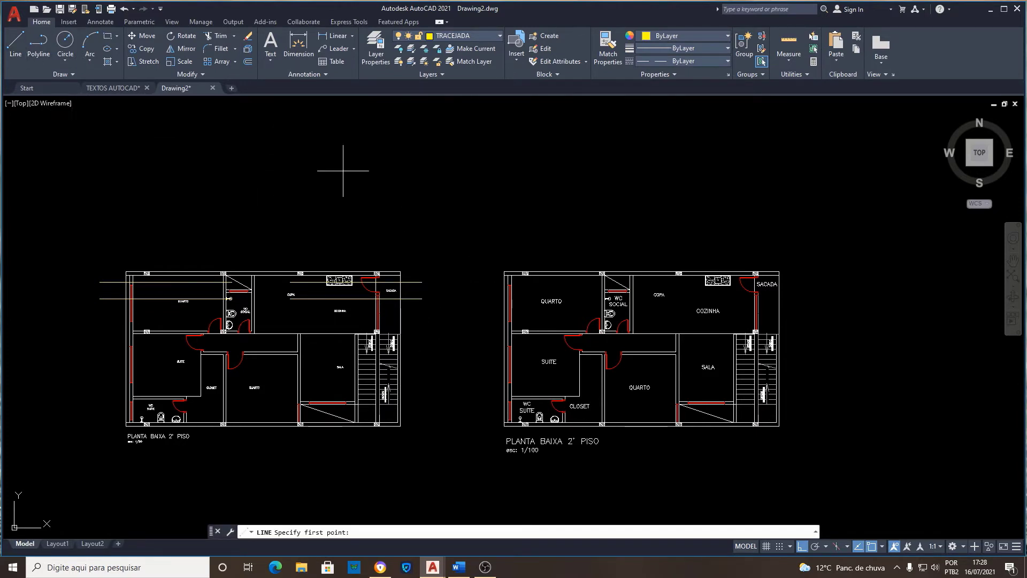
Step: Make TRAÇO PONTO current and draw one horizontal line across the left plan below the yellow lines
left_click(500, 37)
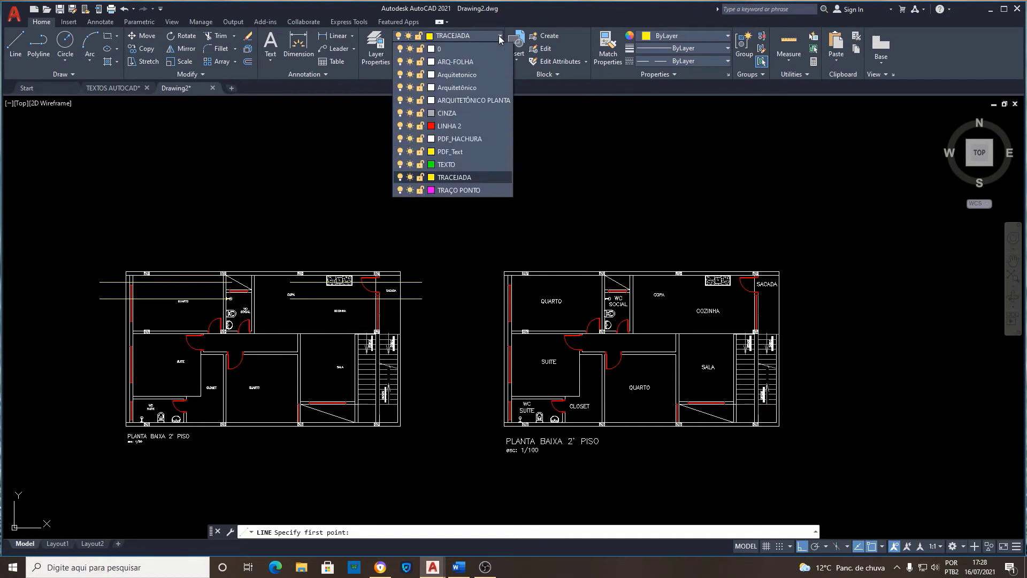
left_click(463, 190)
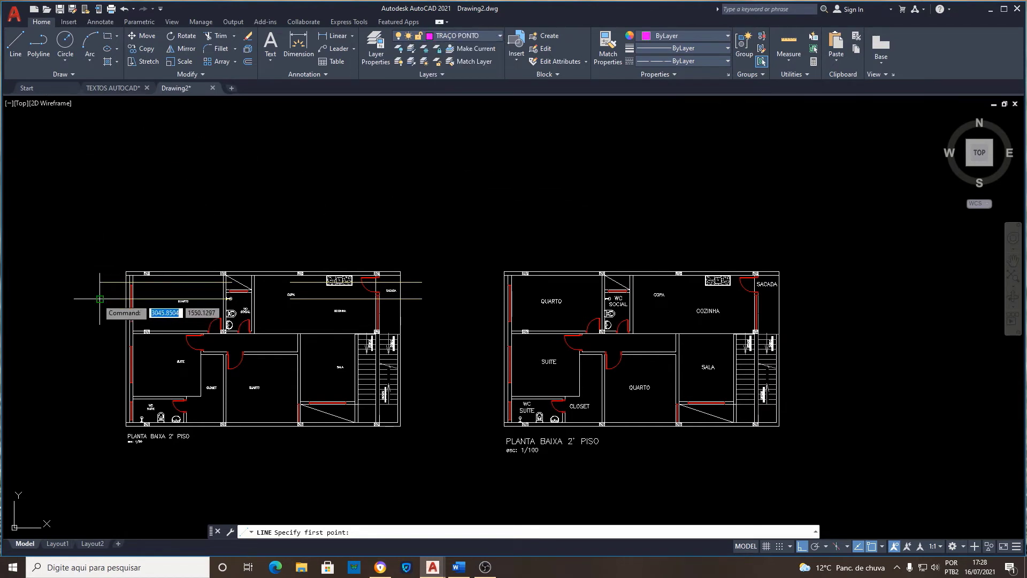
left_click(101, 320)
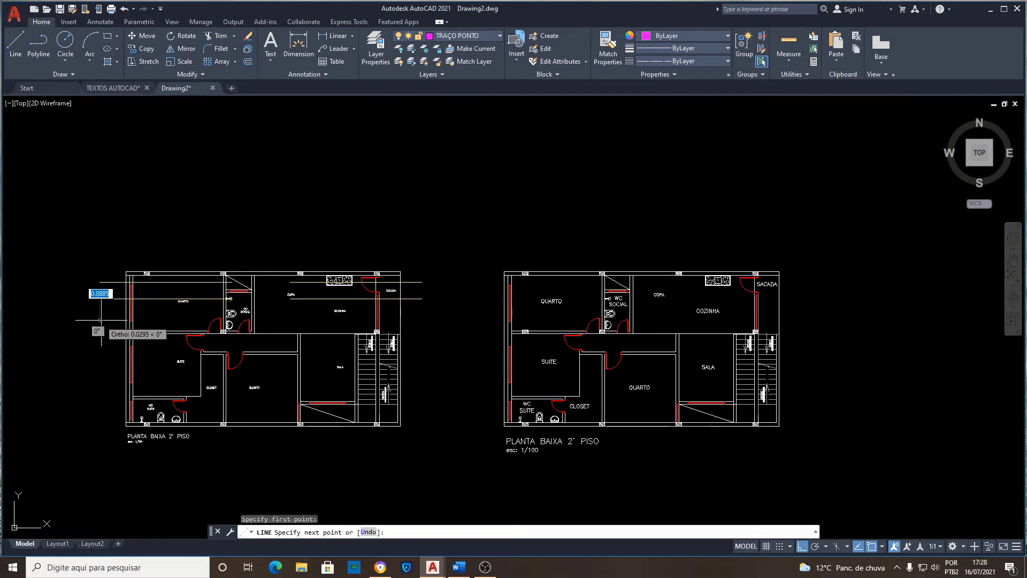
left_click(422, 319)
right_click(423, 319)
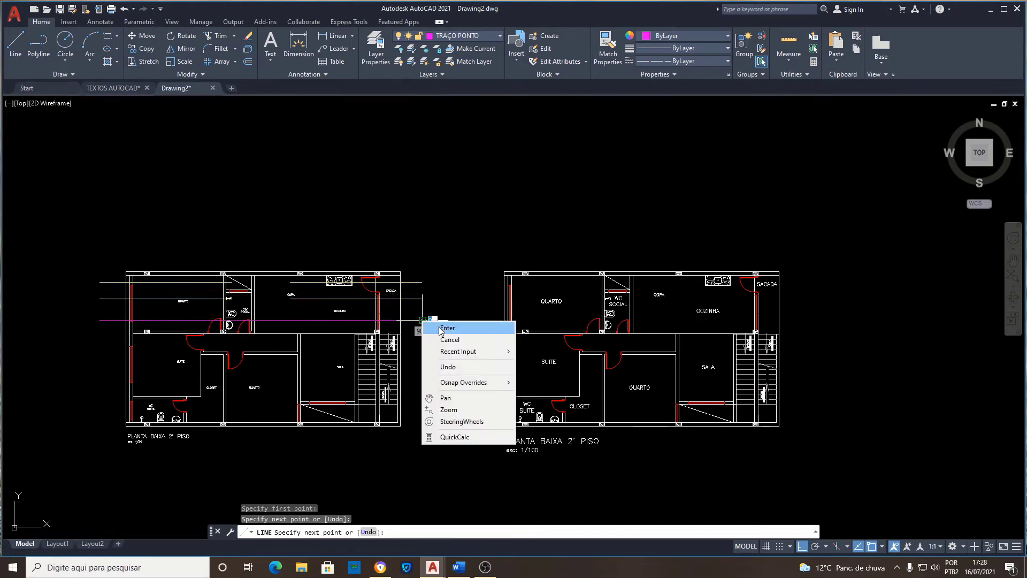
left_click(438, 326)
scroll(198, 361, "up", 2)
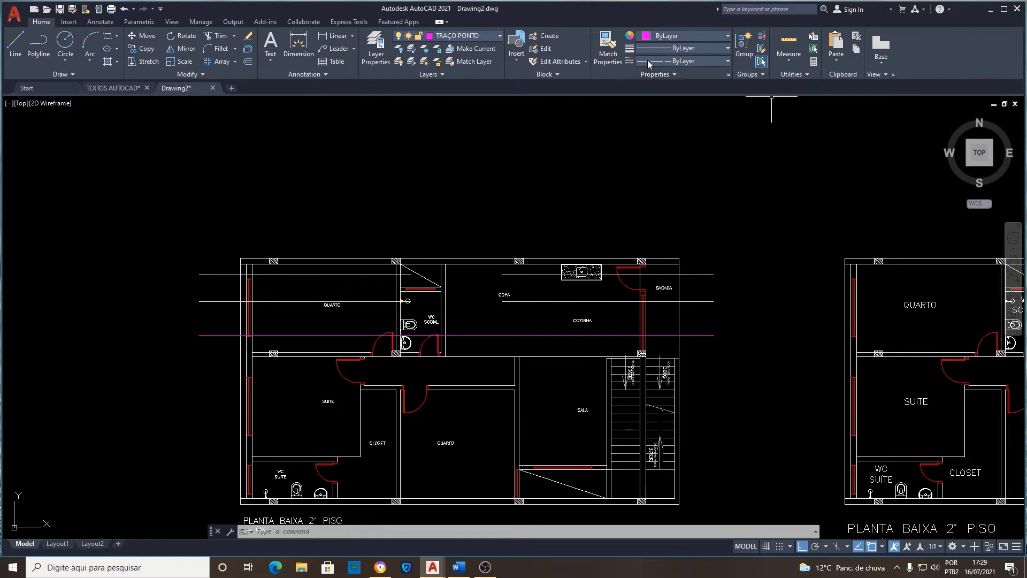
left_click(727, 61)
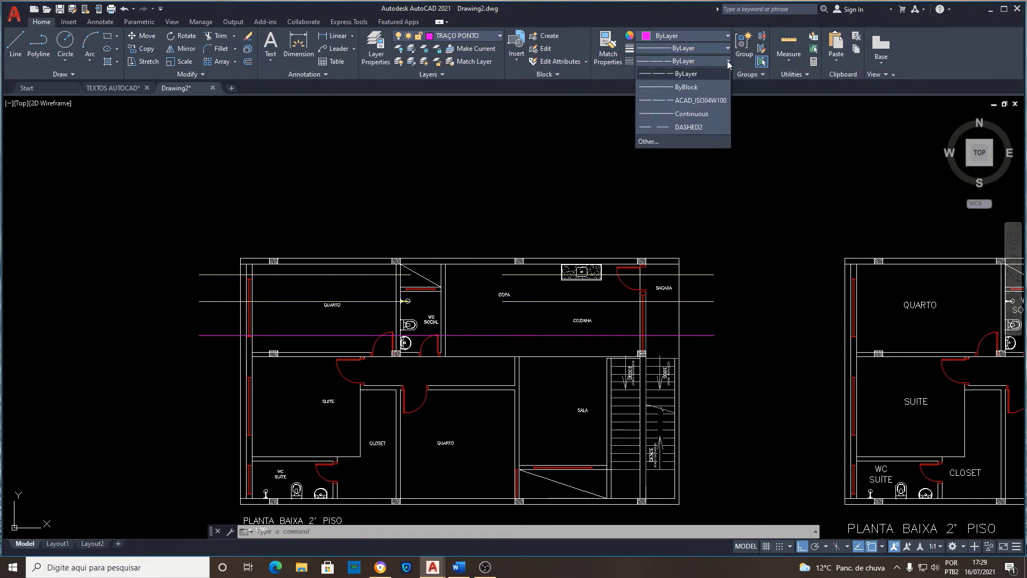
left_click(647, 143)
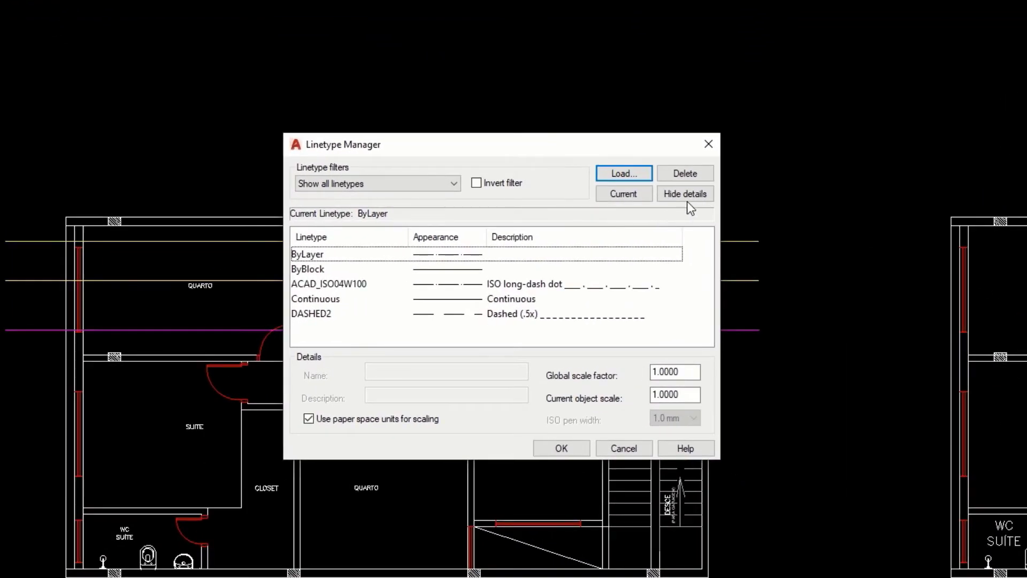
left_click(688, 196)
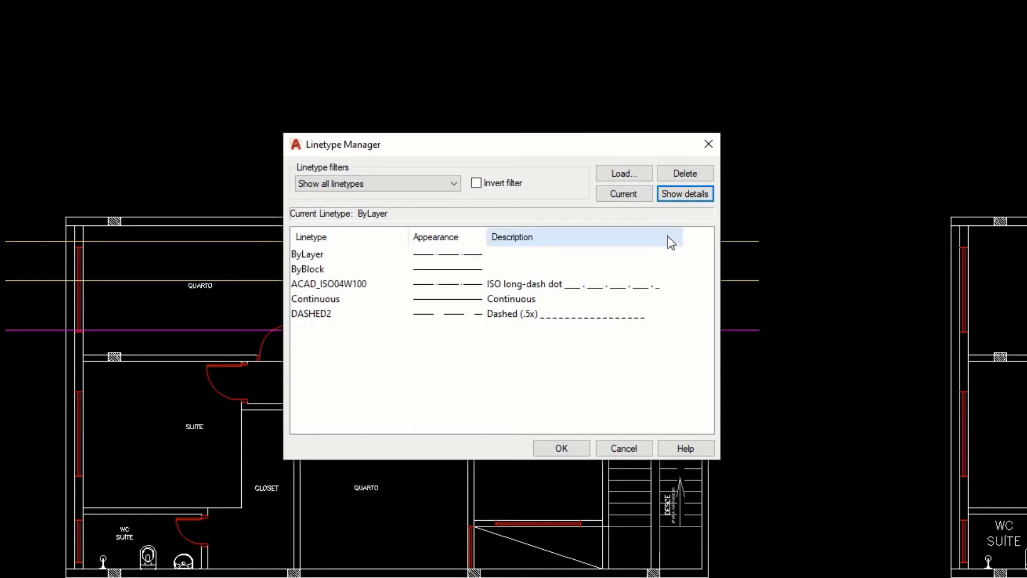
left_click(676, 194)
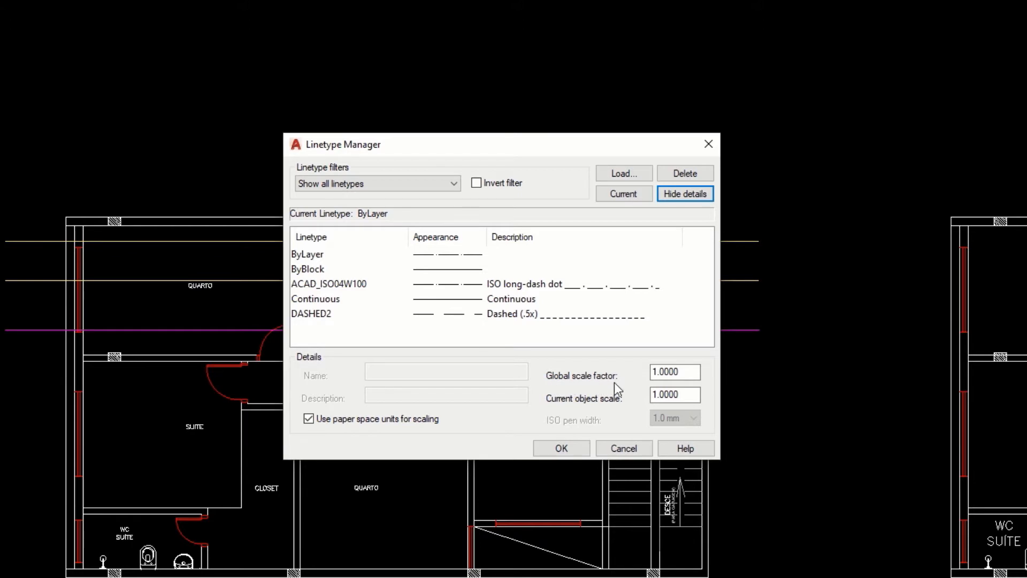
left_click_drag(688, 373, 651, 375)
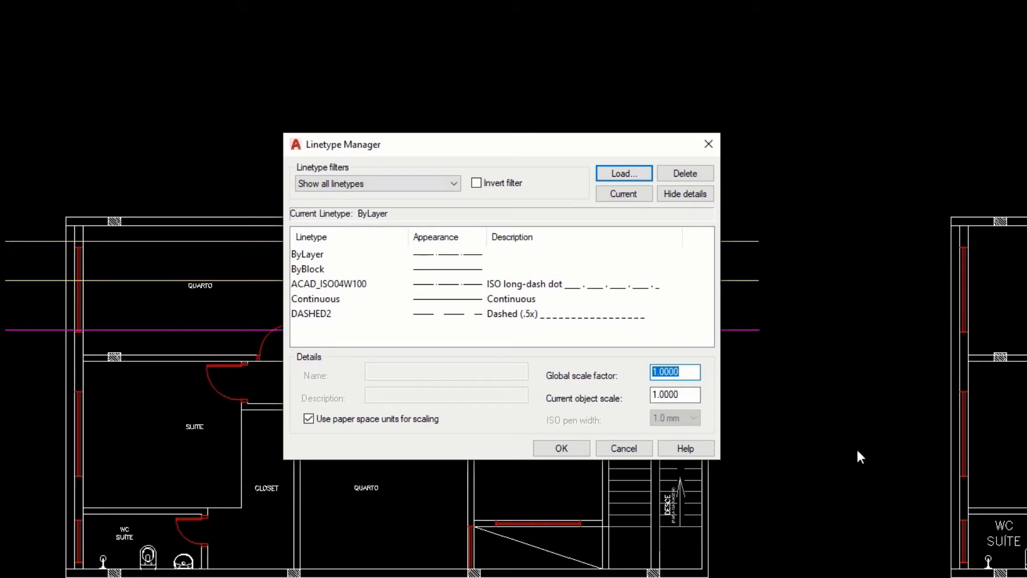
left_click(625, 447)
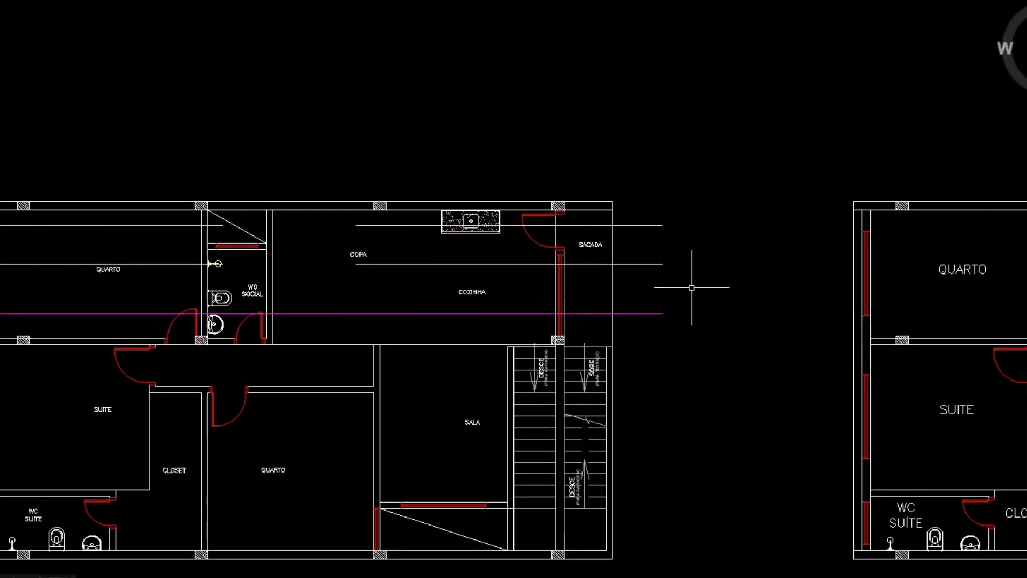
Step: Set the global linetype scale (LTS) to 0.5
type("LT")
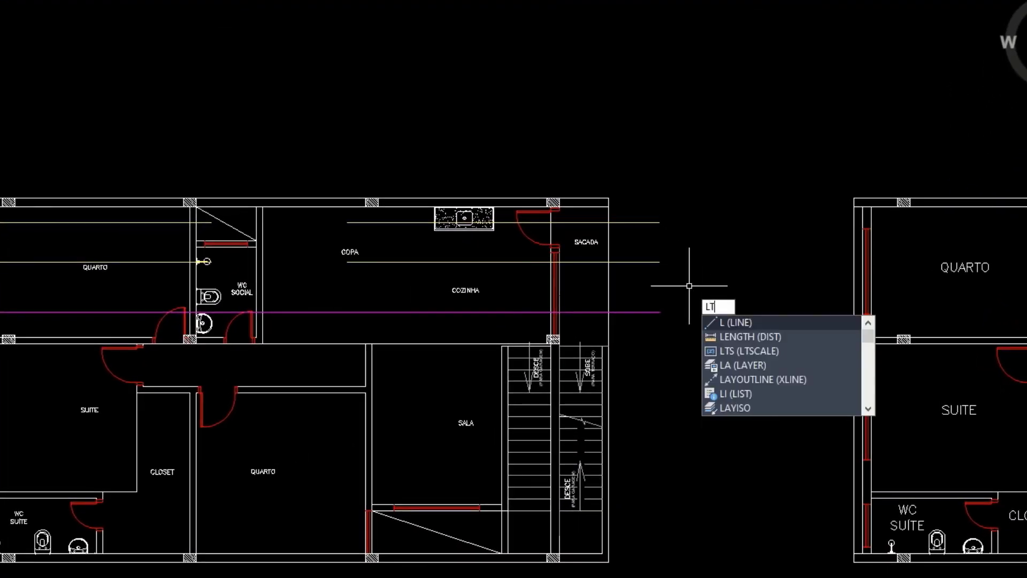
type("S")
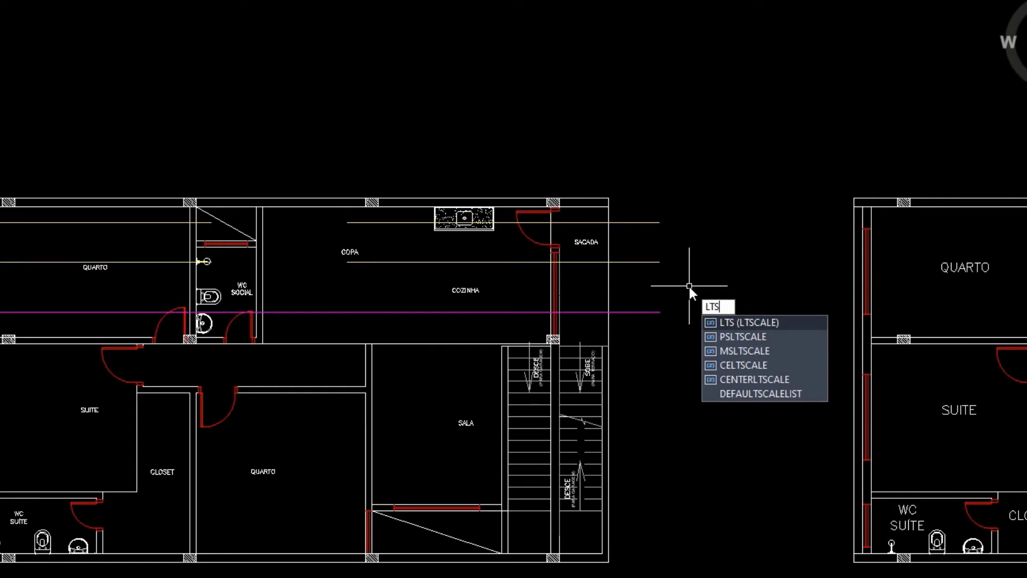
key("Return")
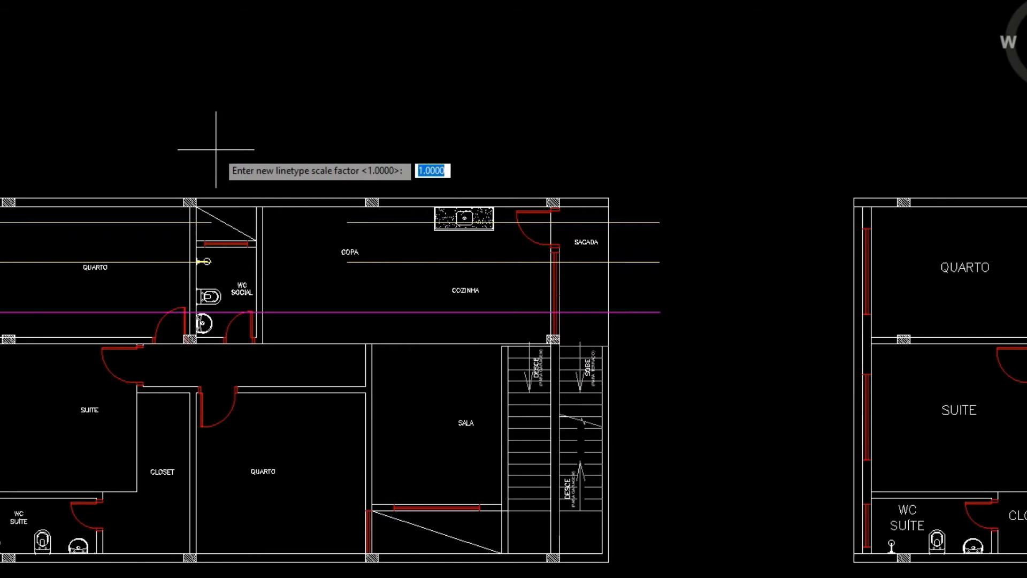
type("0.5")
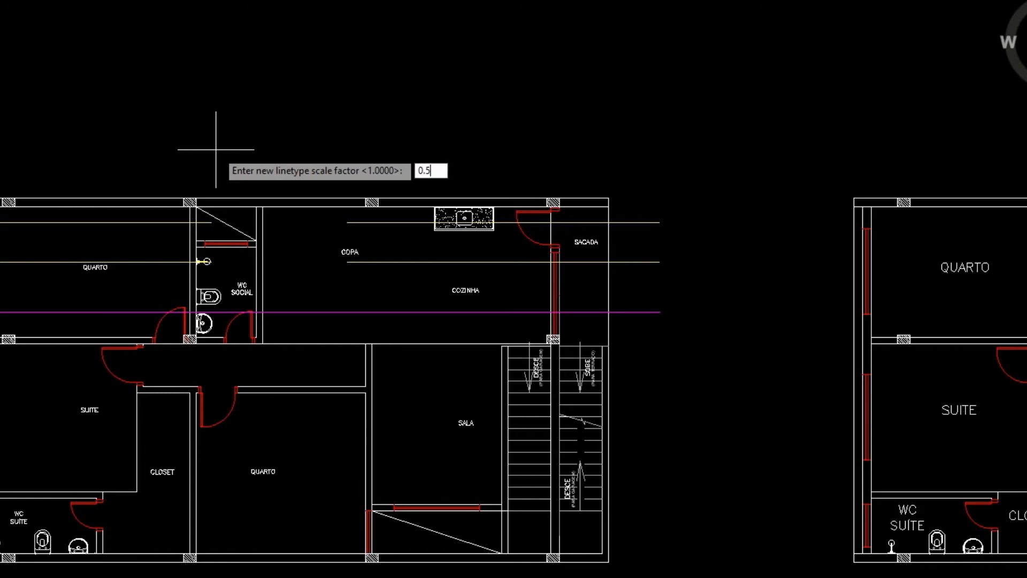
key("Return")
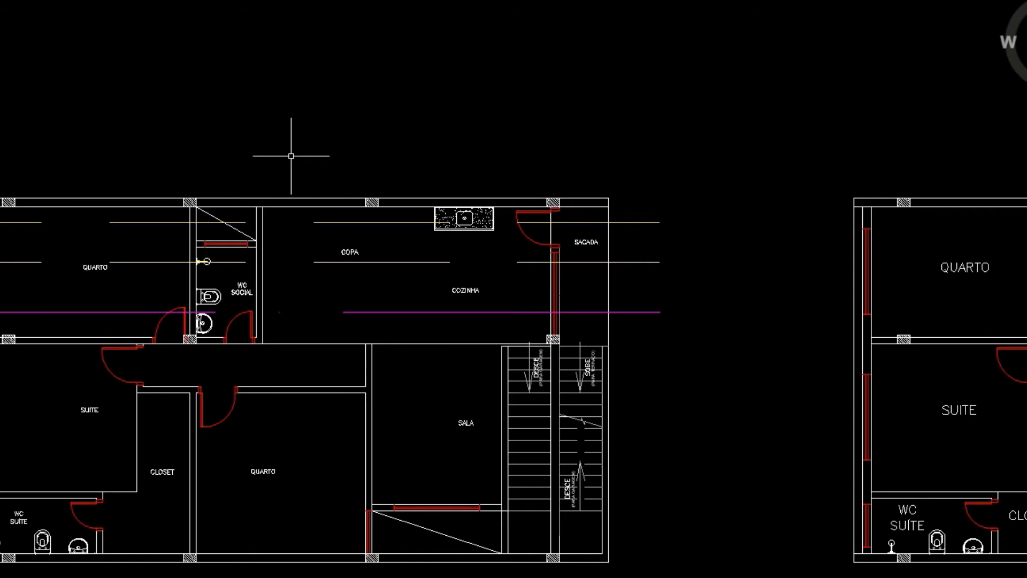
Step: Reduce the linetype scale to 0.05 and zoom to check the dash patterns
type("LT")
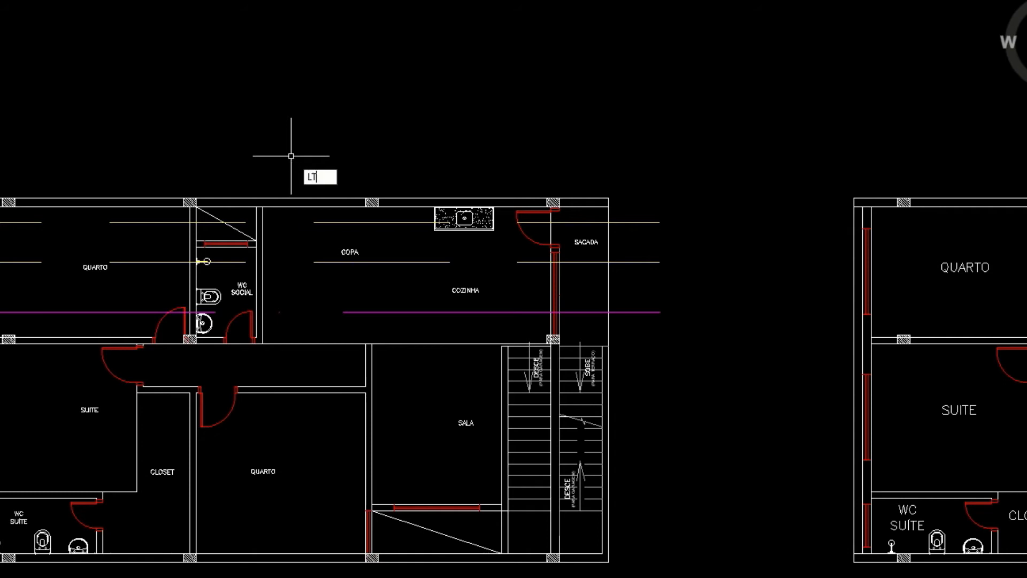
type("S")
key("Return")
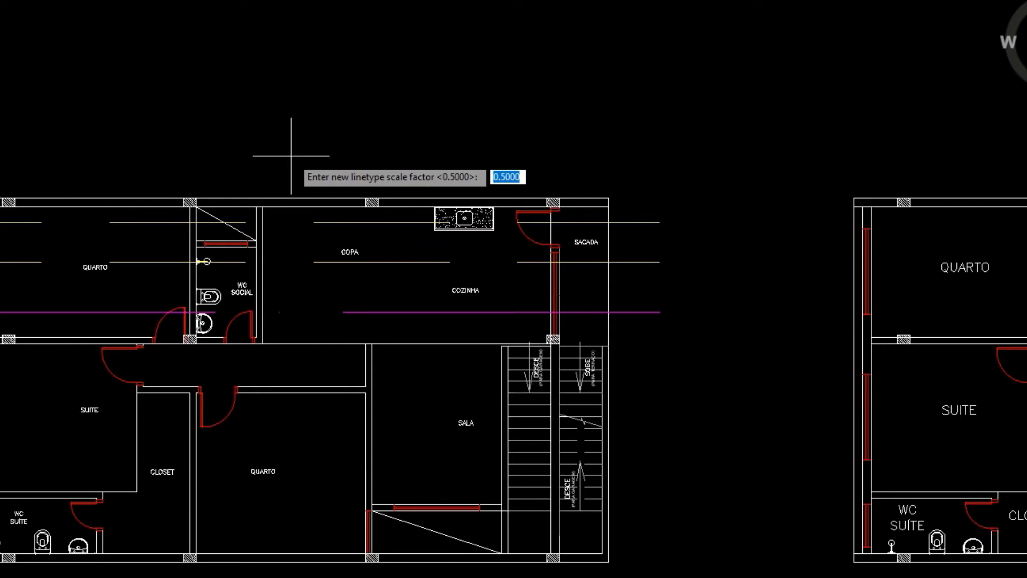
type("0")
key("Return")
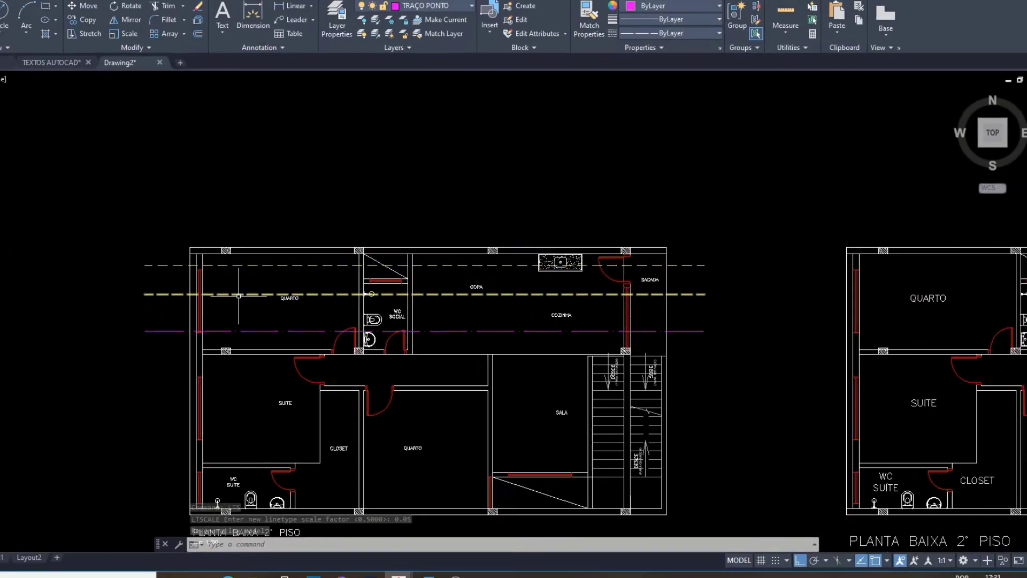
scroll(300, 318, "up", 2)
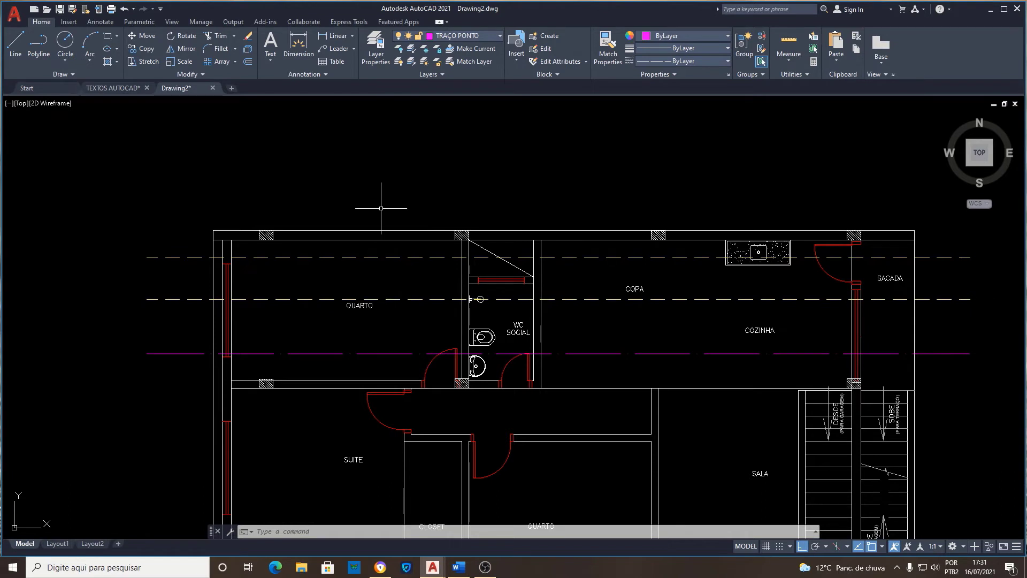
scroll(380, 208, "down", 2)
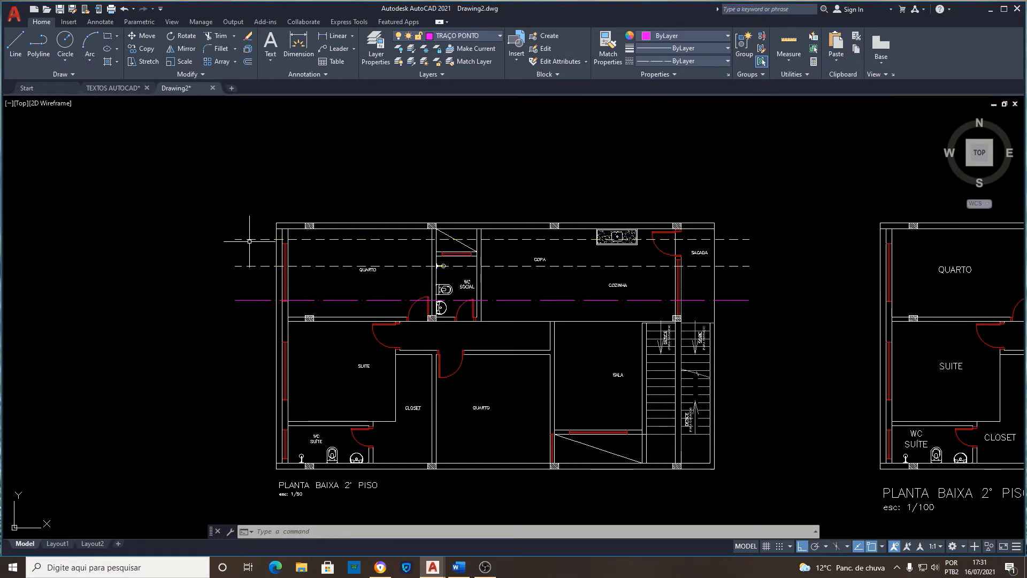
Step: Select the top yellow dashed line and set its Linetype scale property to 0.5
left_click(345, 239)
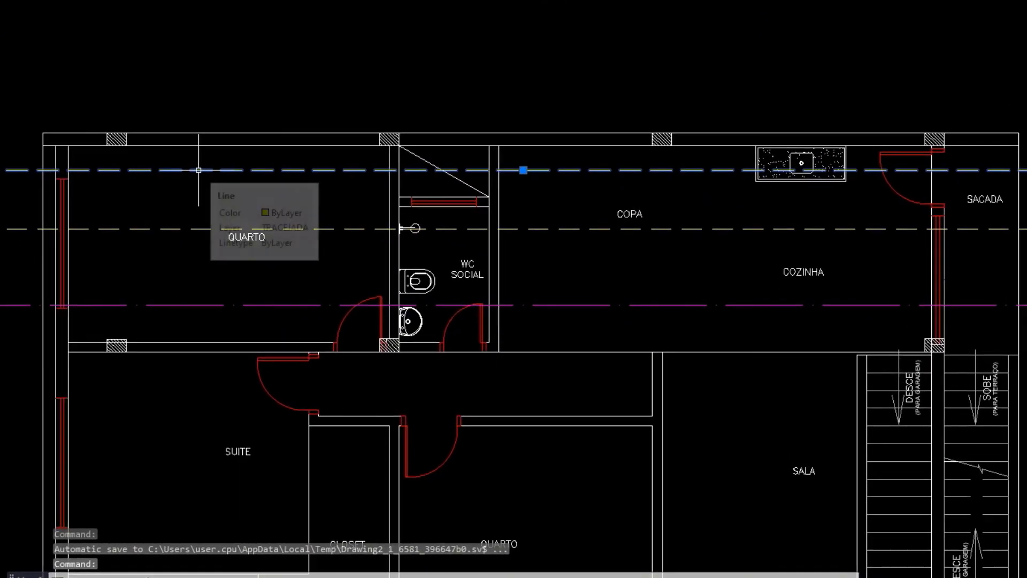
right_click(199, 170)
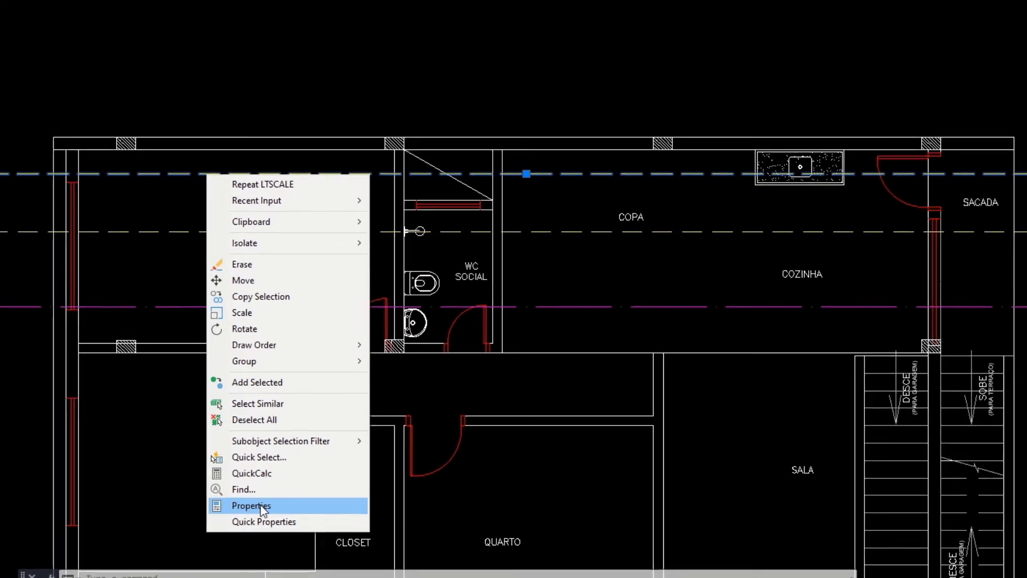
left_click(244, 508)
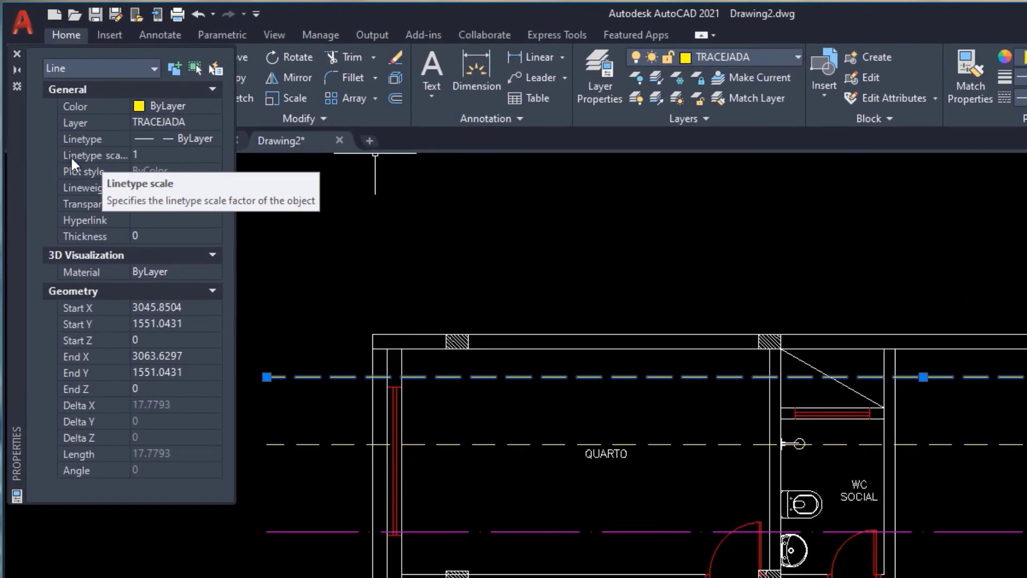
left_click(146, 154)
type("0.5")
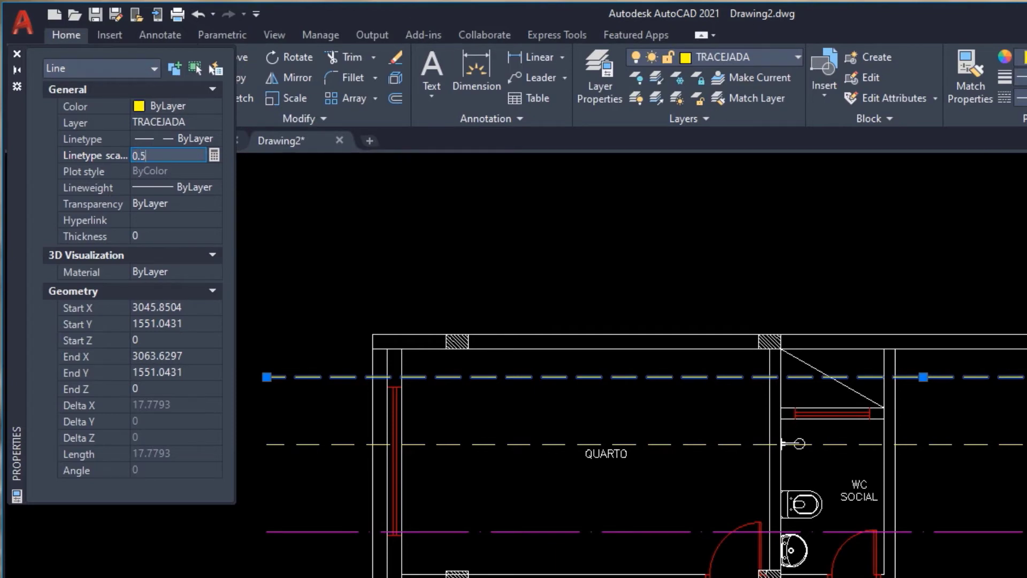
key("Return")
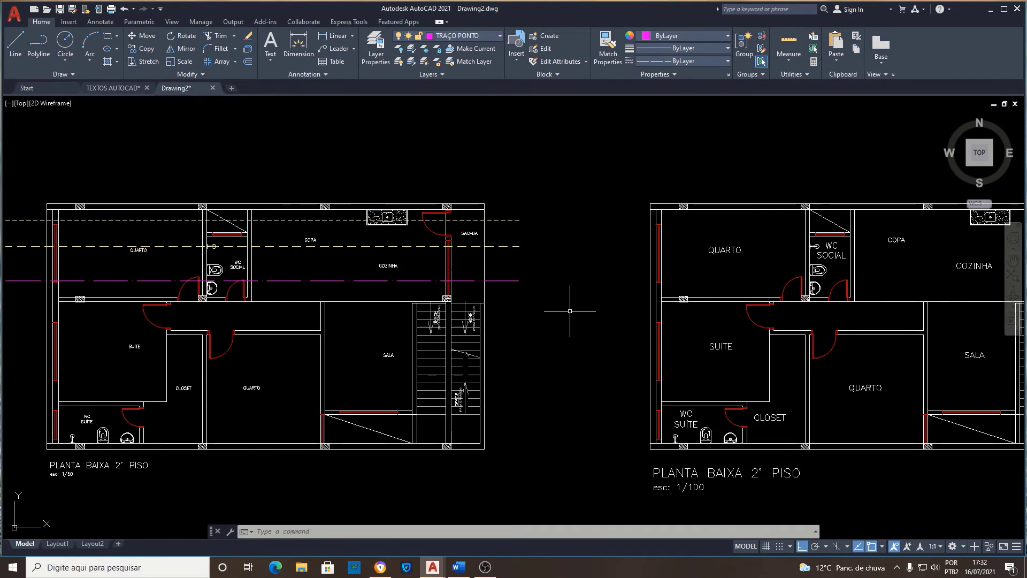
Step: Copy the two yellow lines and the magenta line from the left plan onto the 1/100 plan
left_click(566, 307)
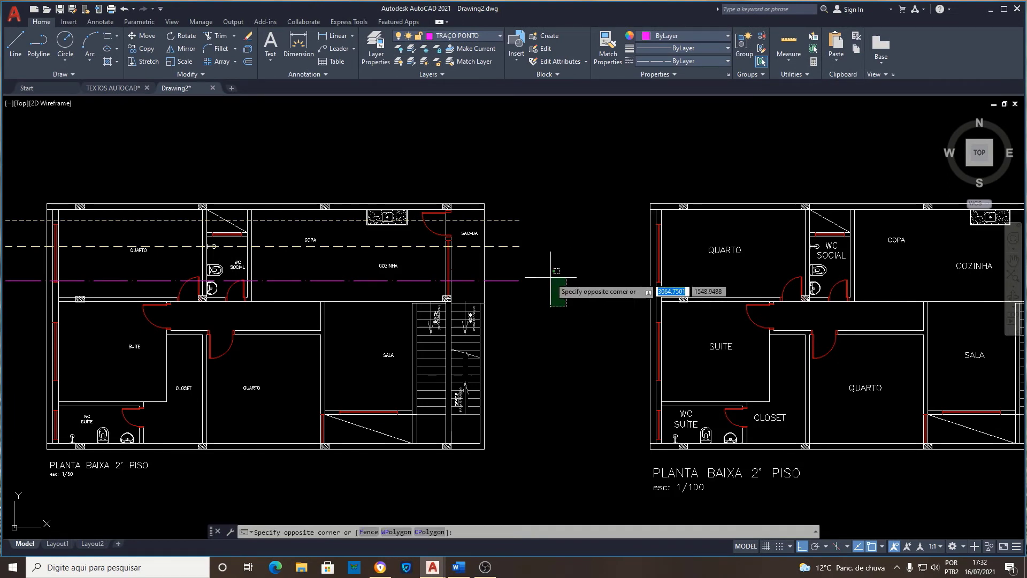
left_click(506, 214)
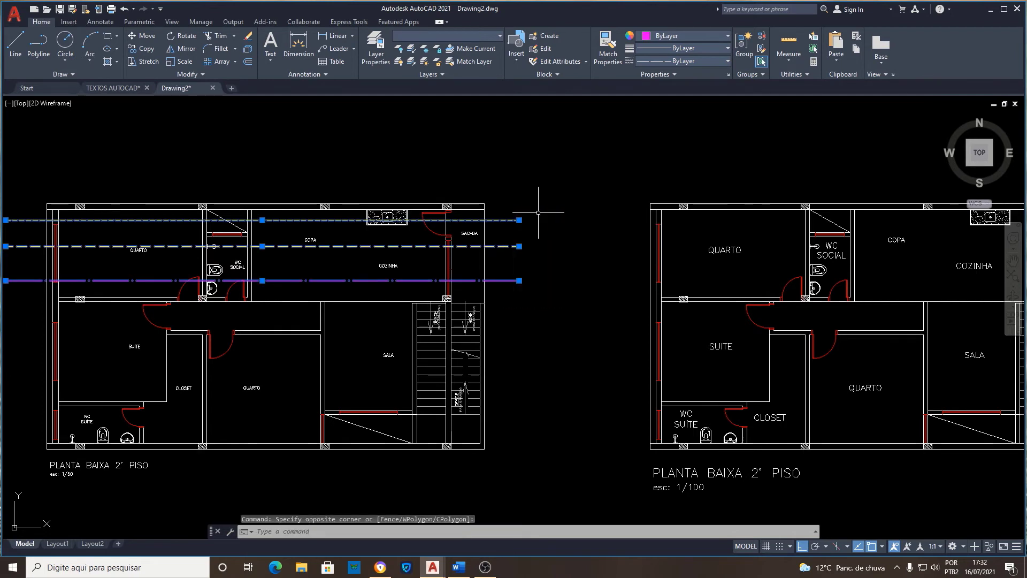
left_click(146, 49)
left_click(483, 203)
middle_click_drag(484, 203, 65, 193)
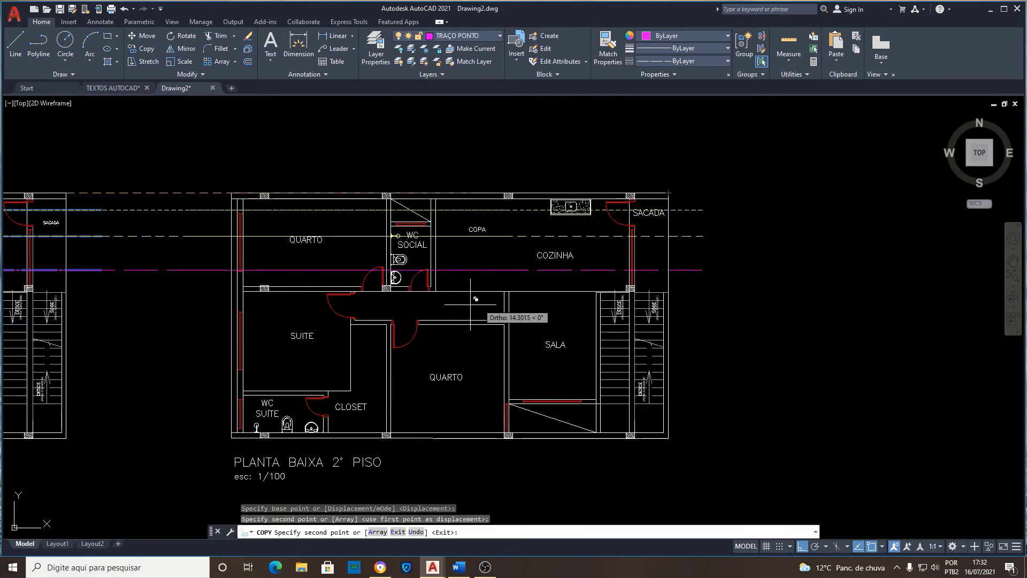
key("Escape")
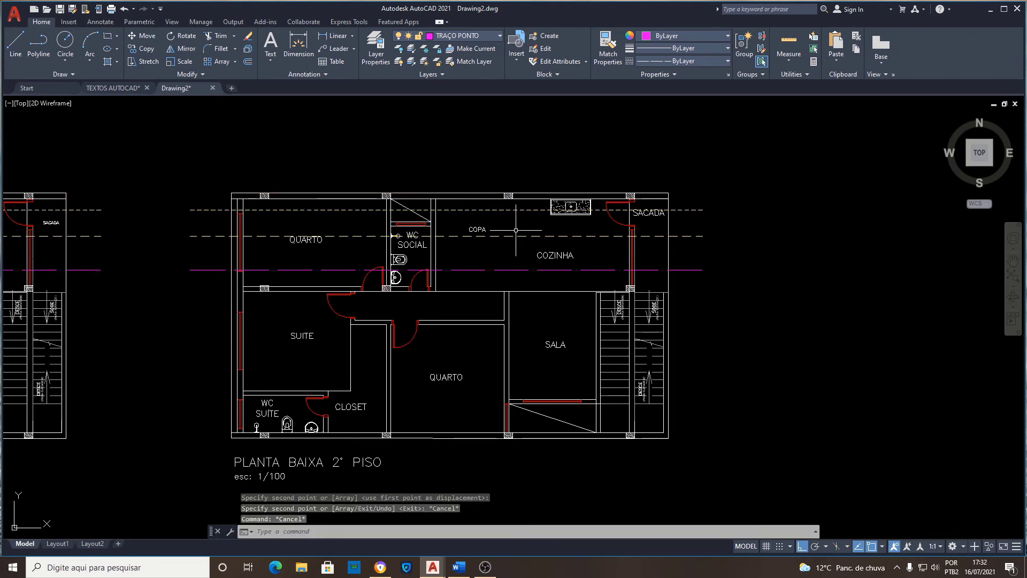
scroll(614, 238, "down", 5)
scroll(477, 260, "up", 4)
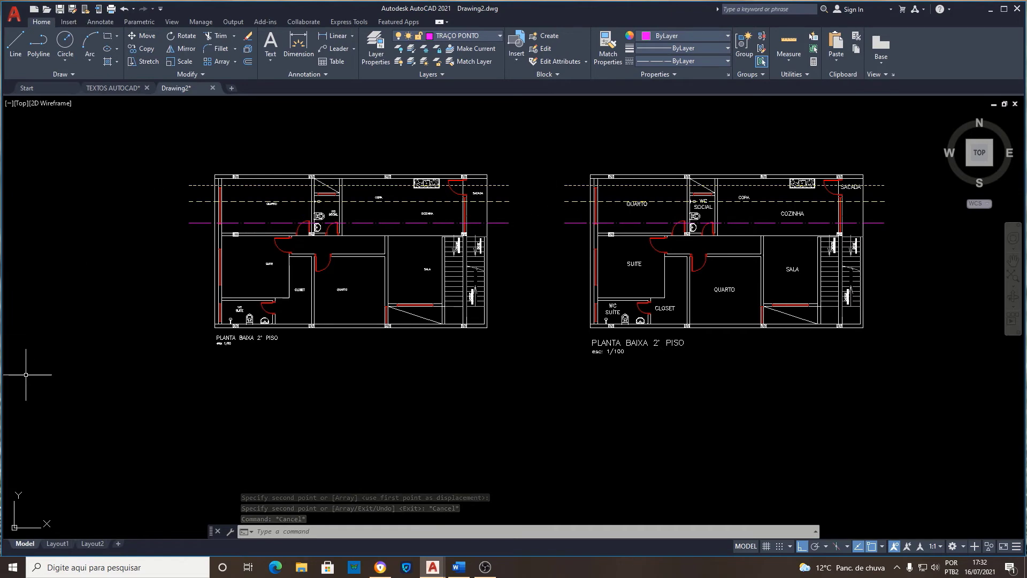
Step: Switch to Layout1 and zoom around both floor-plan viewports to inspect the lines
left_click(57, 543)
scroll(461, 233, "up", 2)
scroll(206, 187, "up", 4)
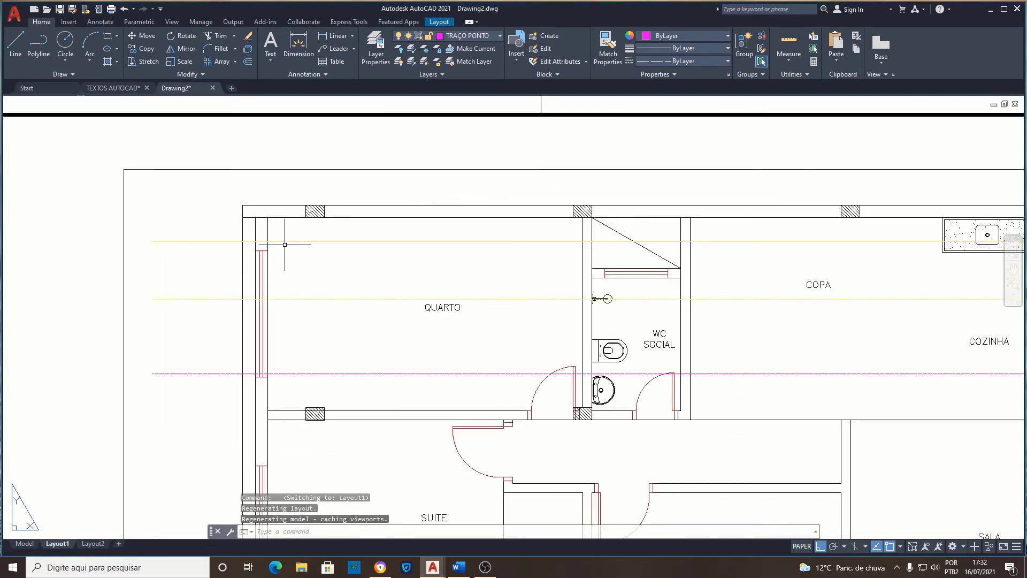
scroll(294, 251, "up", 3)
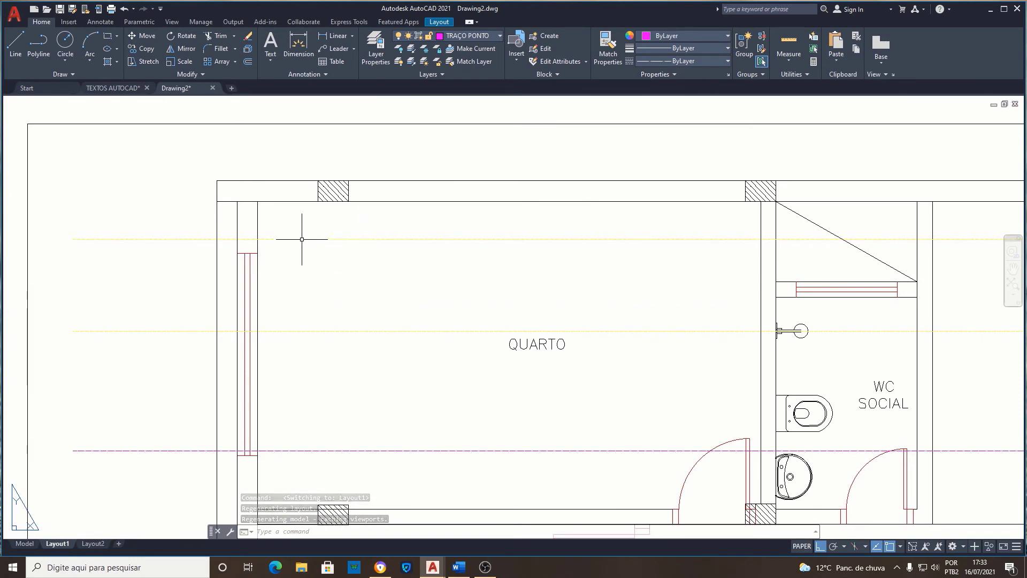
scroll(339, 235, "down", 4)
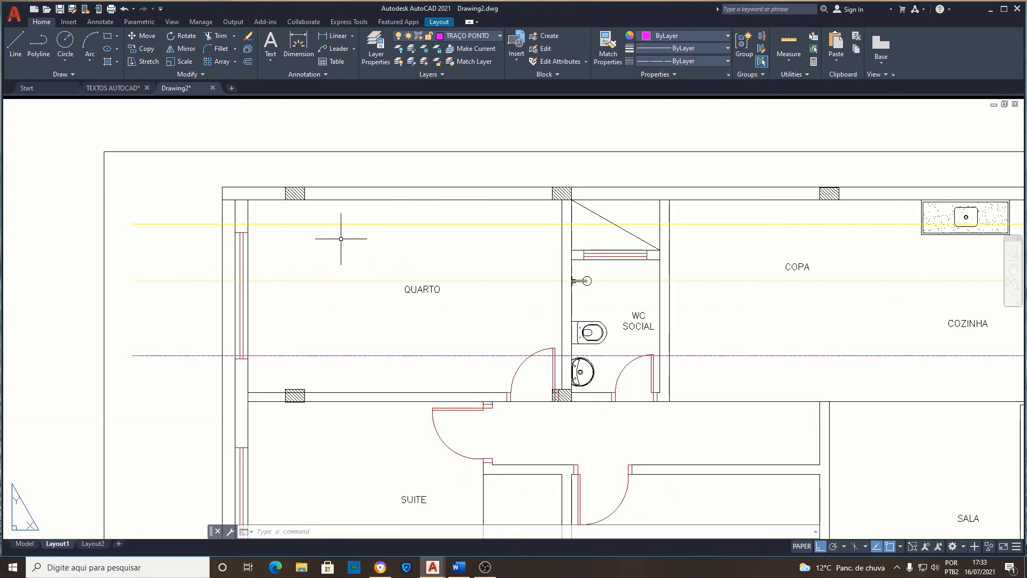
scroll(341, 239, "up", 2)
scroll(339, 237, "down", 2)
scroll(327, 233, "down", 1)
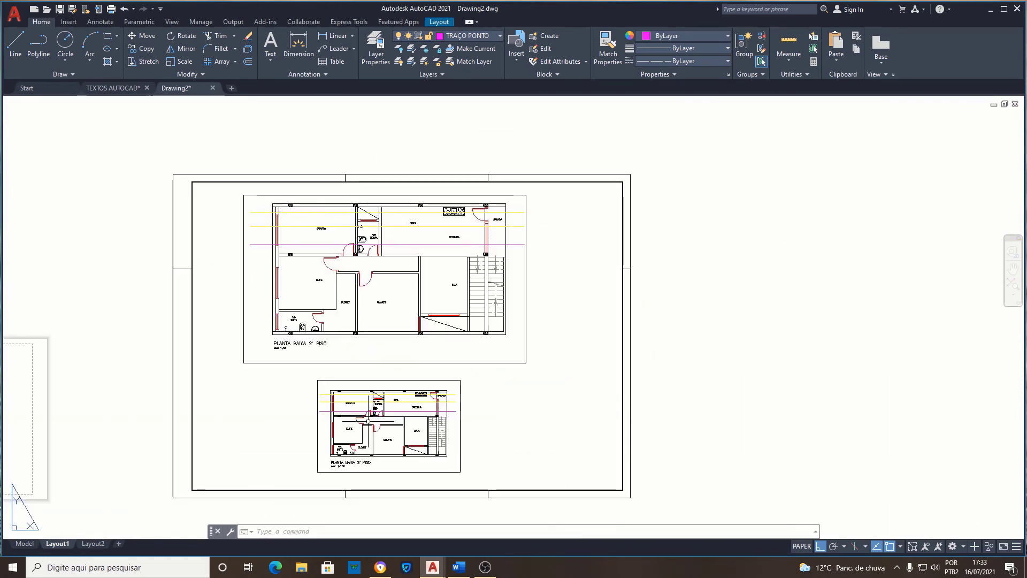
scroll(492, 281, "up", 2)
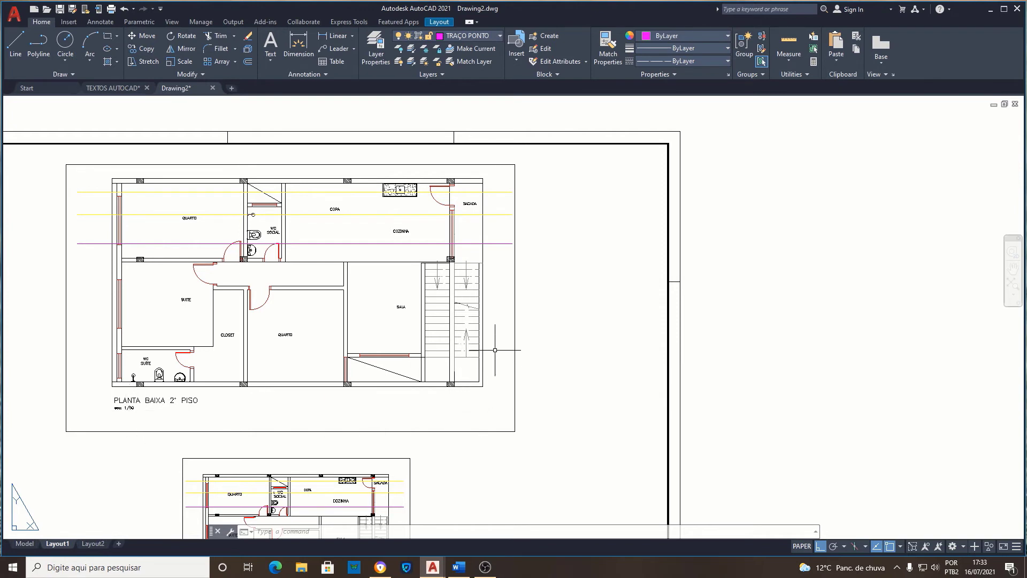
Step: Inside the upper viewport, set PSLTSCALE to 0 and run REGEN
double_click(495, 350)
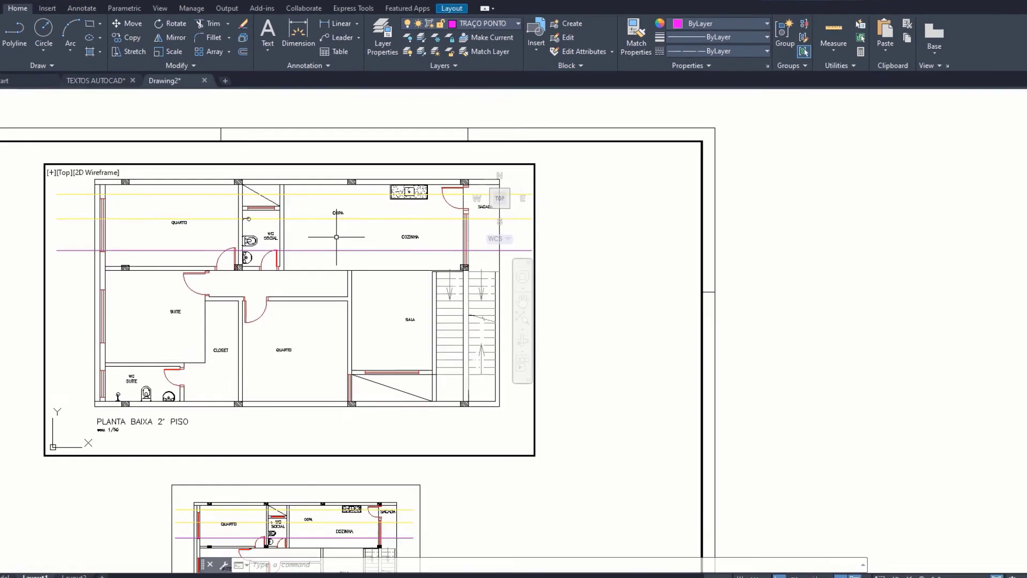
type("PSL")
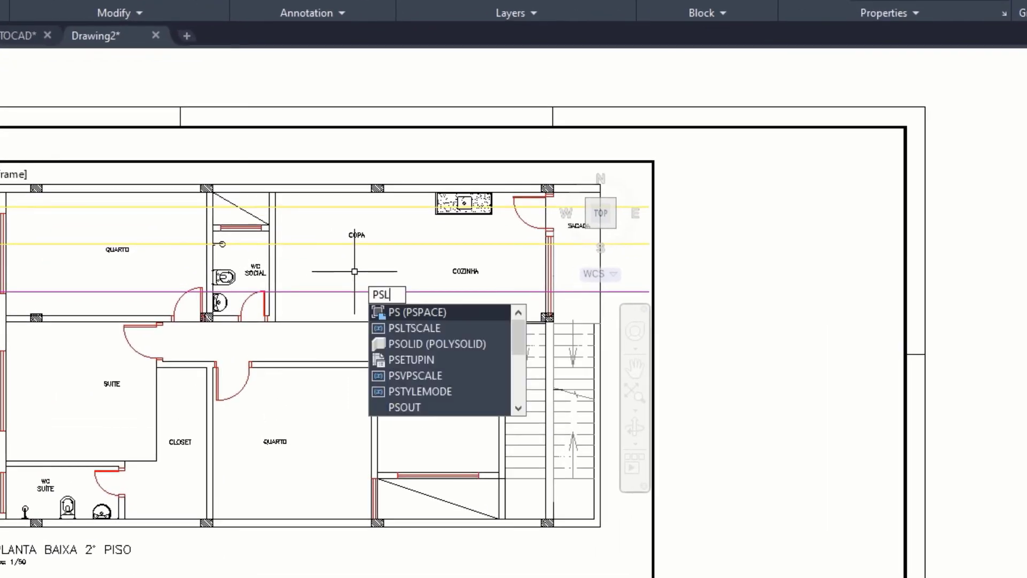
type("TSCALE")
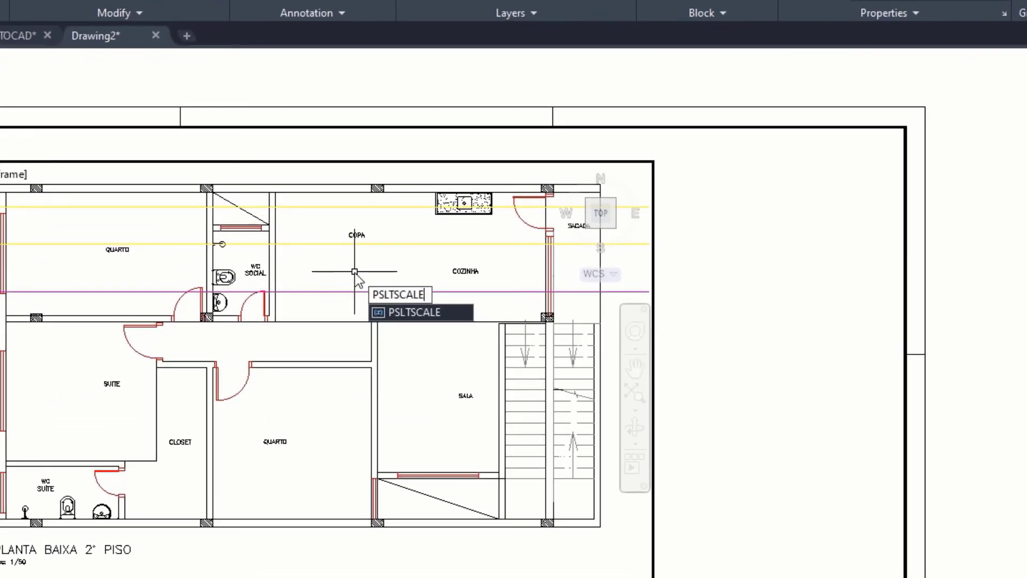
key("Return")
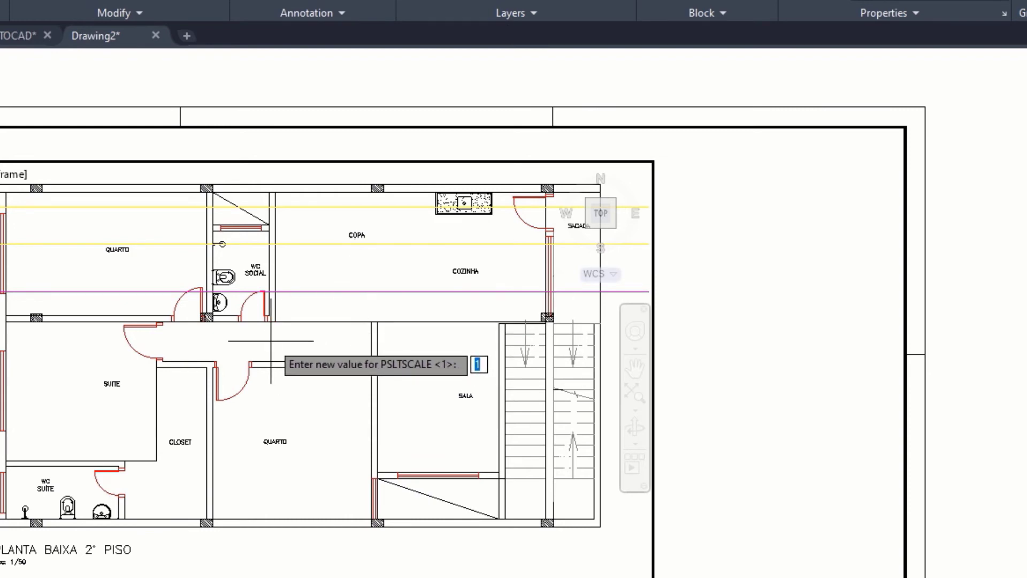
type("0")
key("Return")
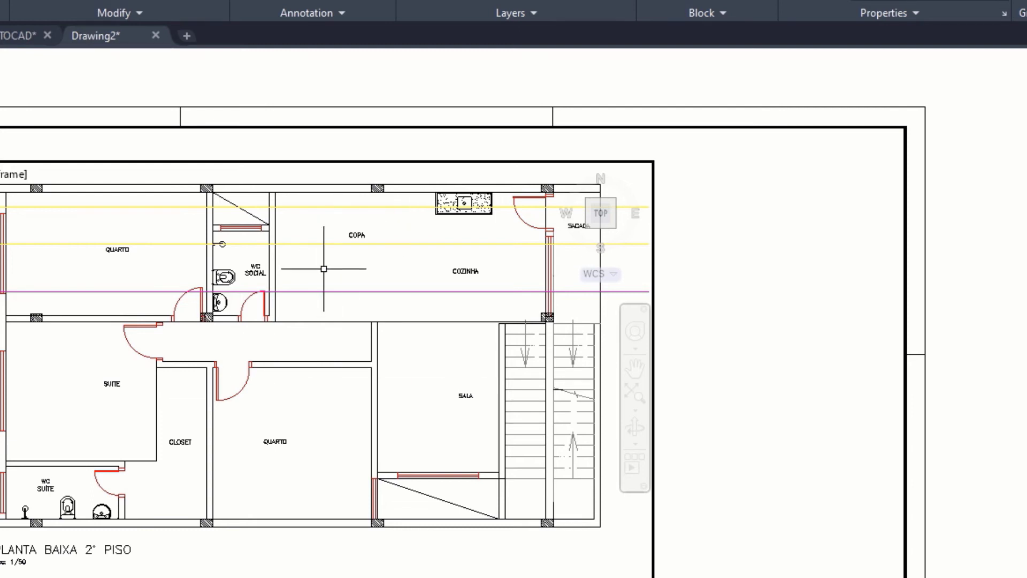
type("REG")
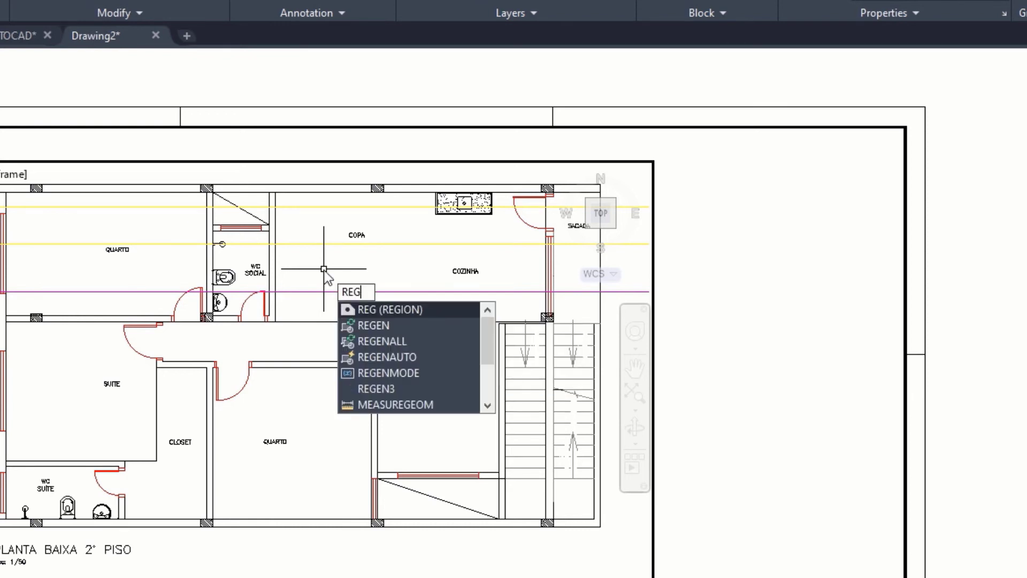
type("EN")
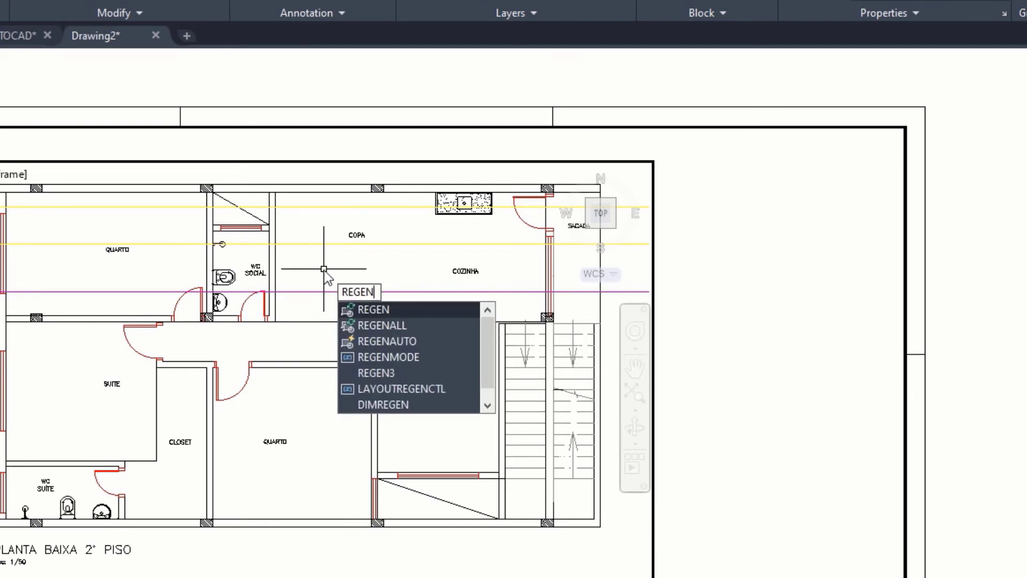
key("Return")
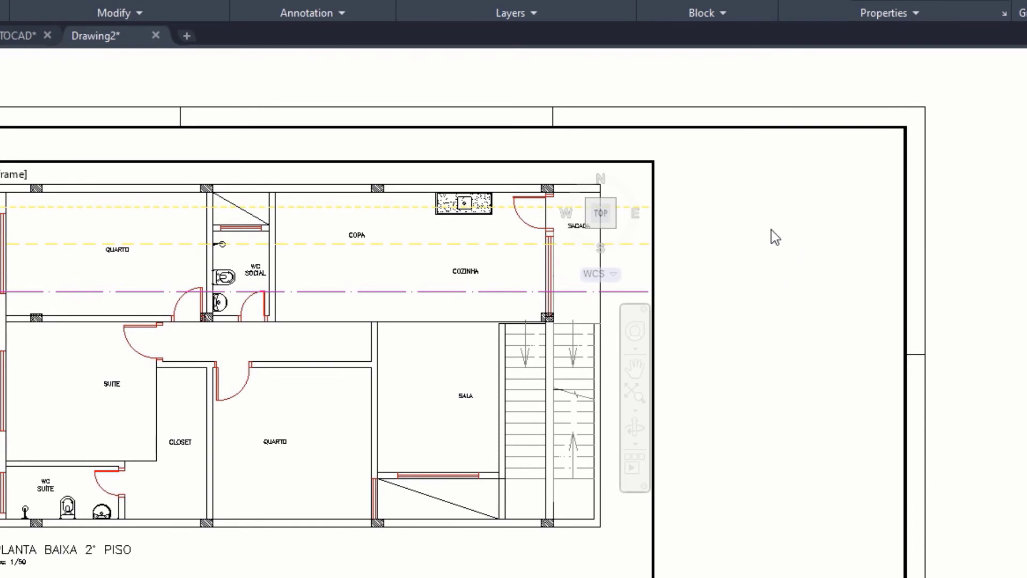
scroll(11, 214, "up", 2)
scroll(22, 187, "up", 2)
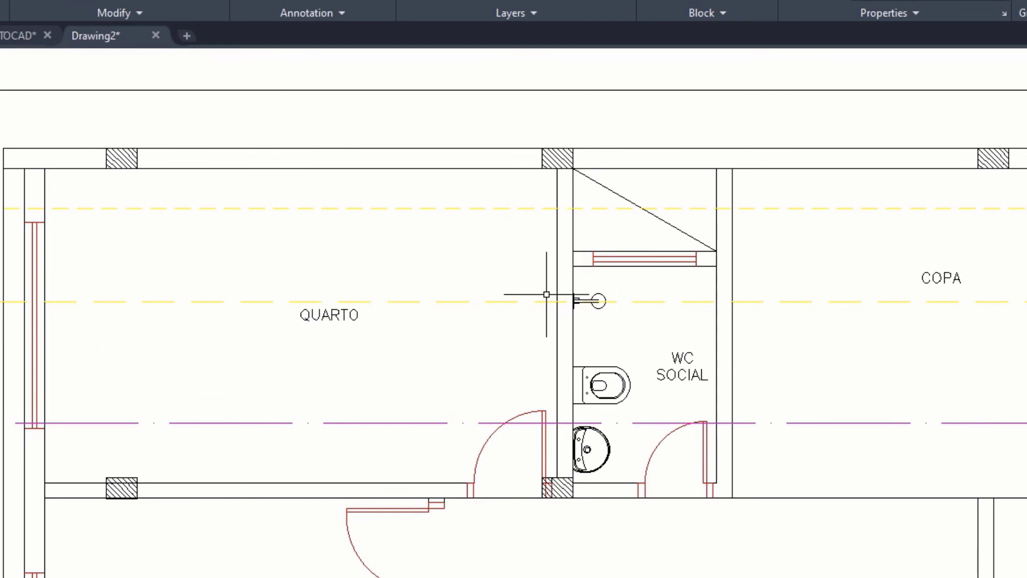
scroll(396, 218, "down", 3)
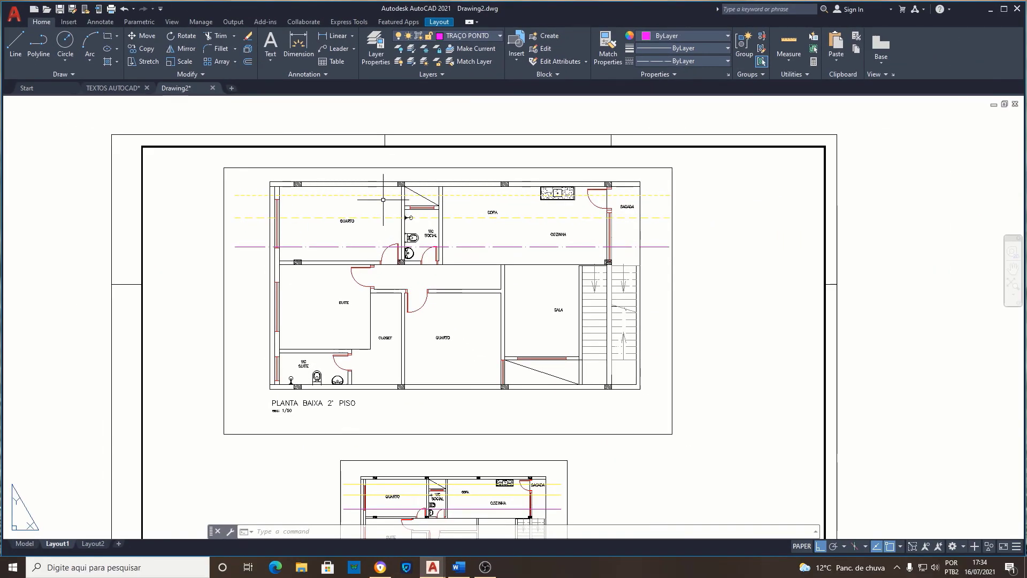
scroll(380, 214, "down", 3)
scroll(394, 328, "up", 2)
scroll(394, 327, "up", 3)
scroll(399, 330, "up", 2)
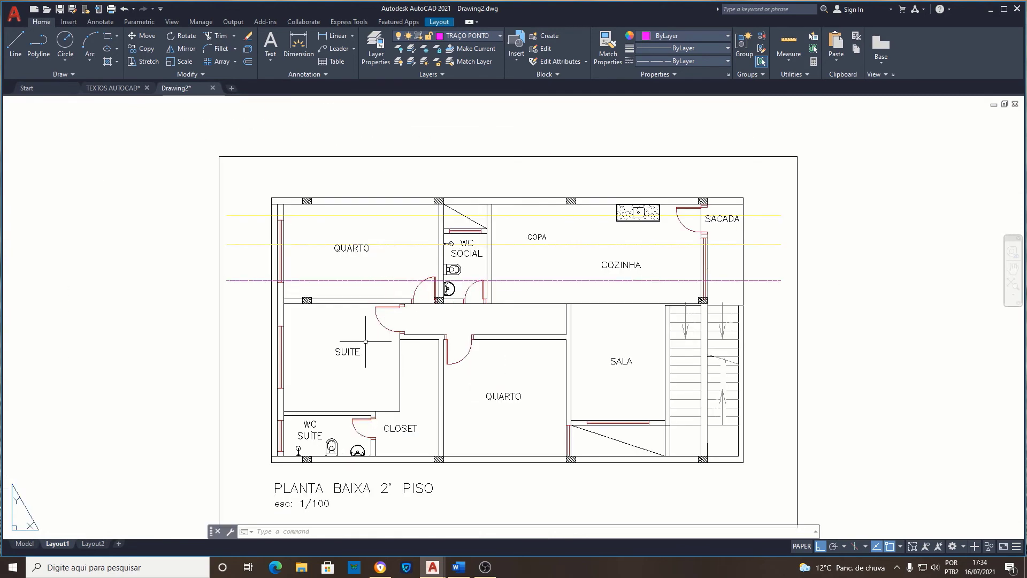
scroll(332, 444, "down", 2)
scroll(332, 448, "up", 4)
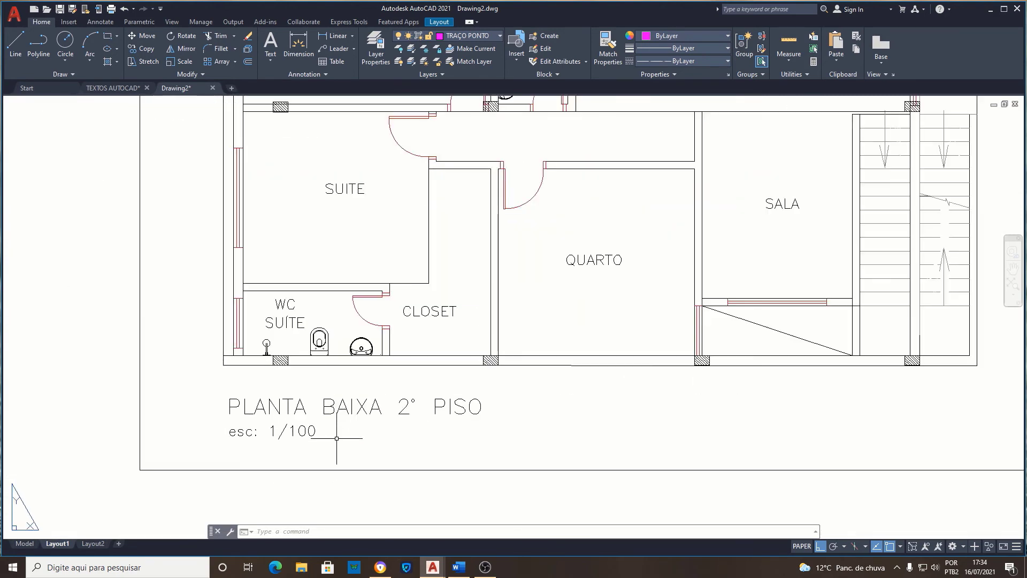
scroll(359, 424, "down", 4)
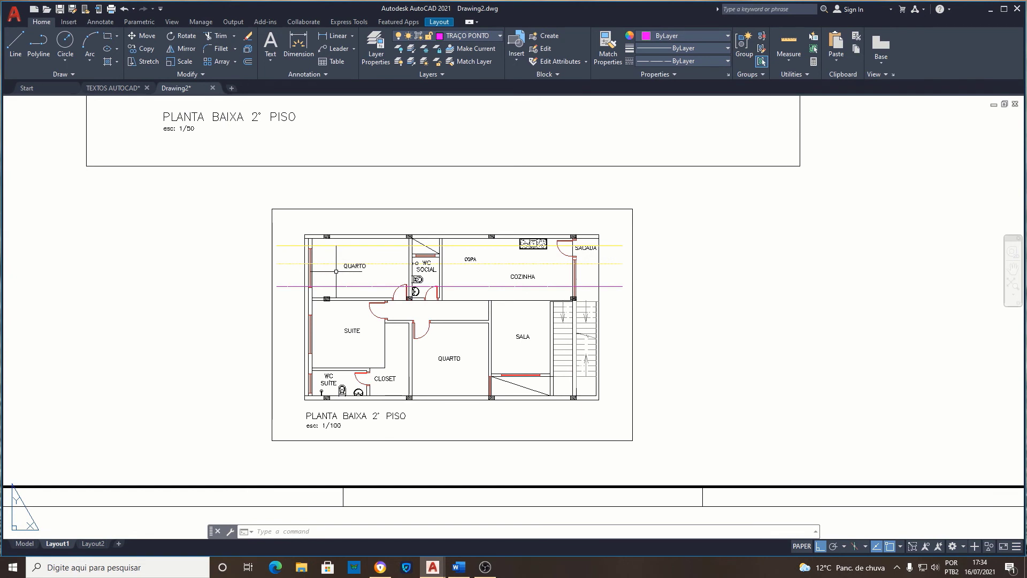
scroll(606, 337, "up", 2)
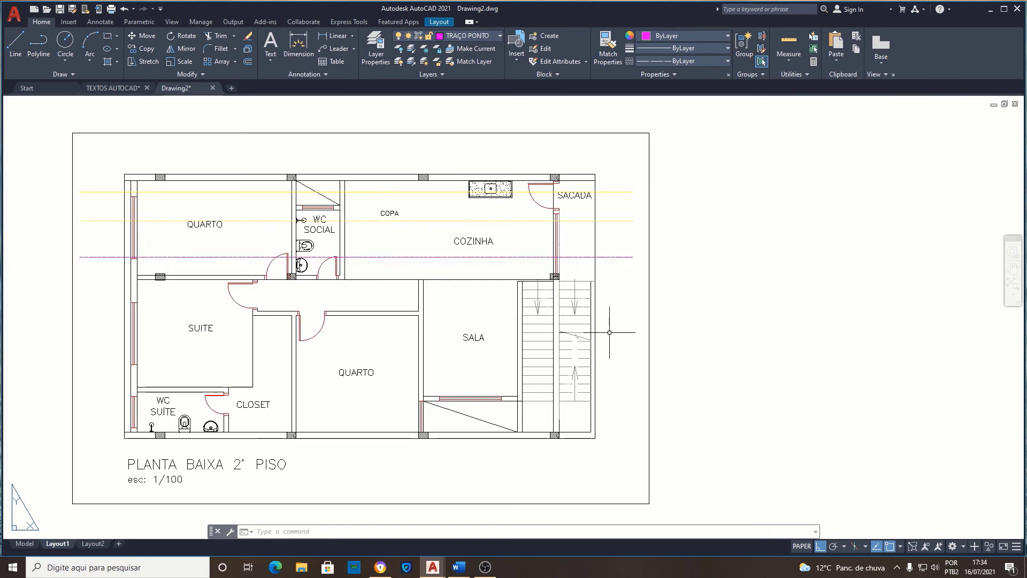
Step: Enter the lower 1:100 viewport and REGEN it so its yellow and magenta linetypes display
double_click(610, 332)
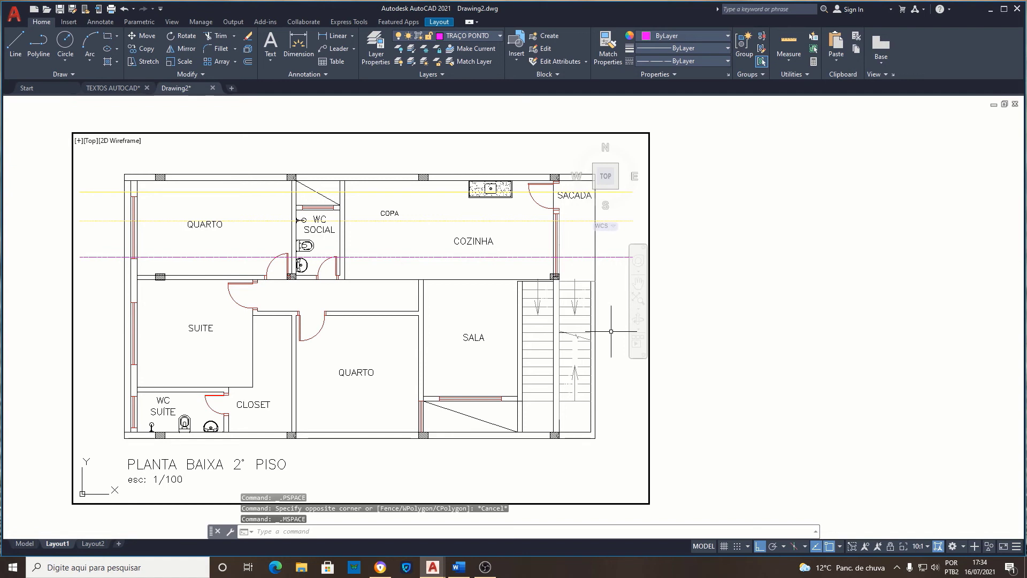
type("REG")
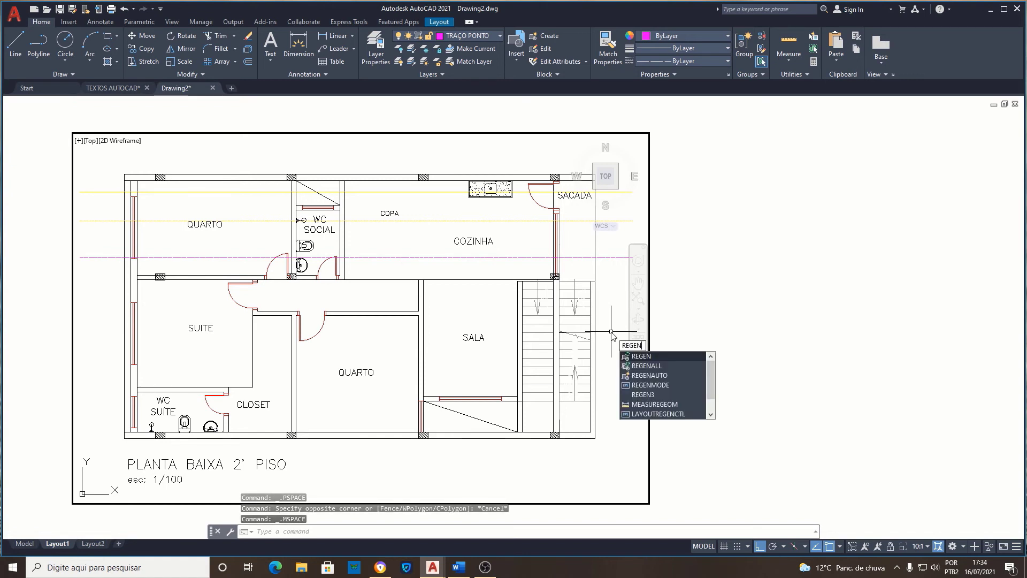
type("EN")
key("Return")
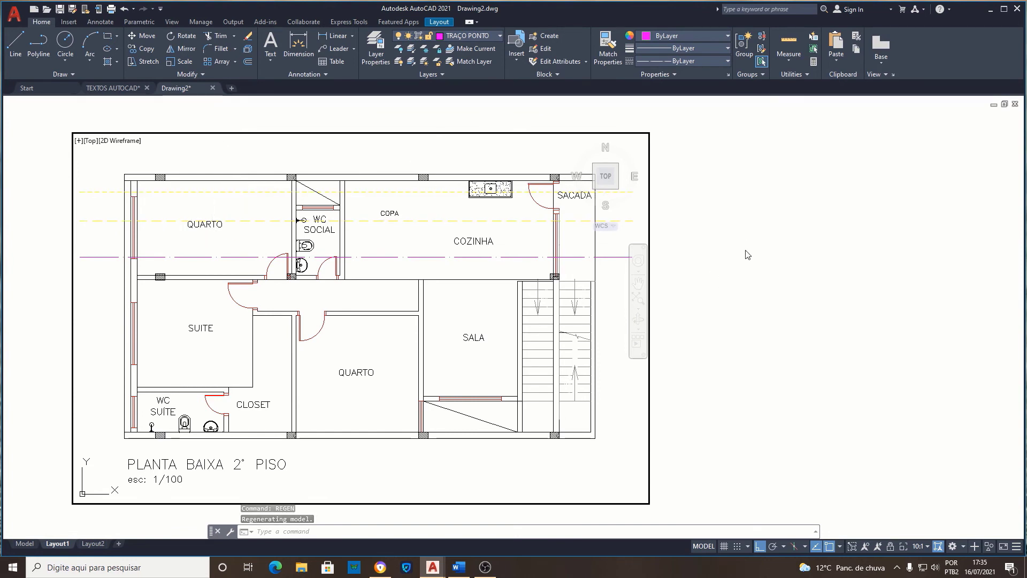
Step: Return to paper space and zoom in on the yellow dashed line beside QUARTO
double_click(805, 245)
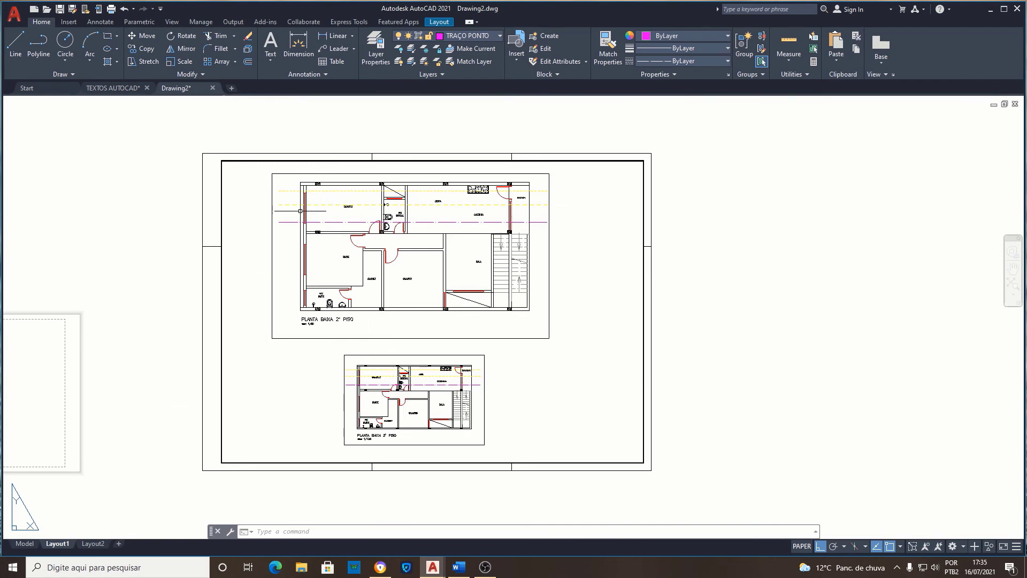
scroll(287, 188, "up", 5)
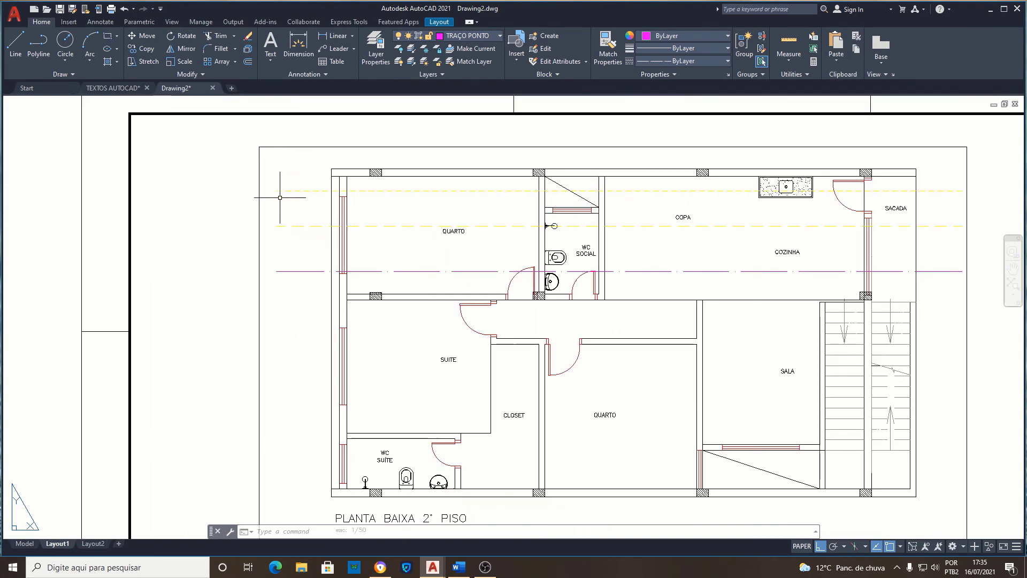
scroll(273, 236, "up", 4)
scroll(273, 236, "up", 2)
type("DIST")
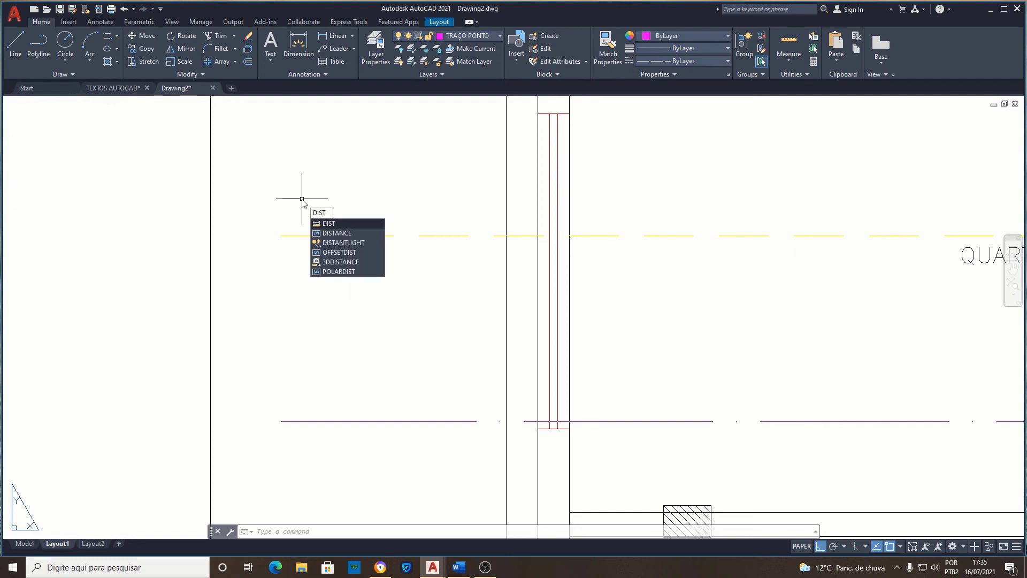
Step: Measure one yellow dash with DIST, reading about 4.8175 units
key("Return")
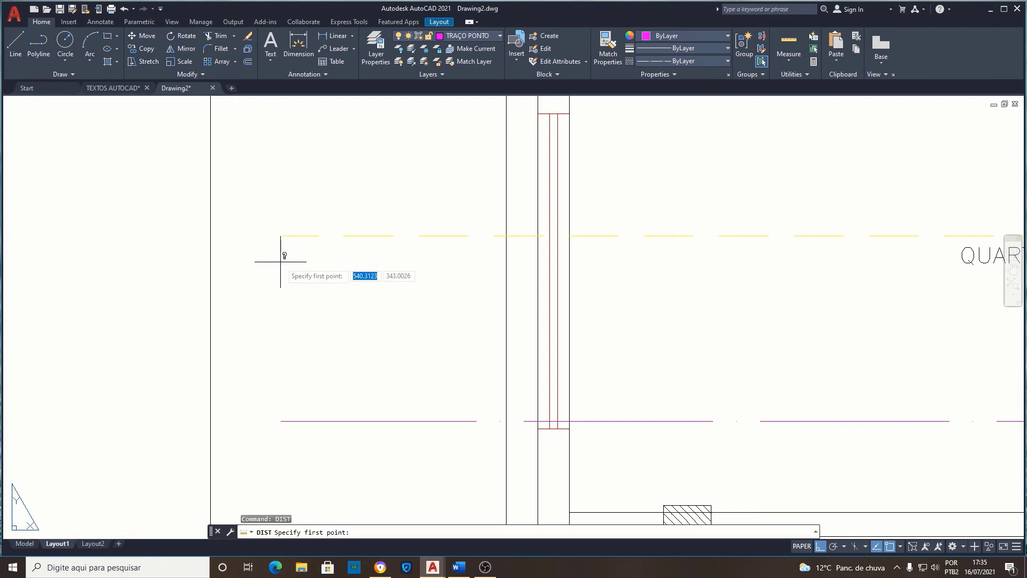
left_click(280, 261)
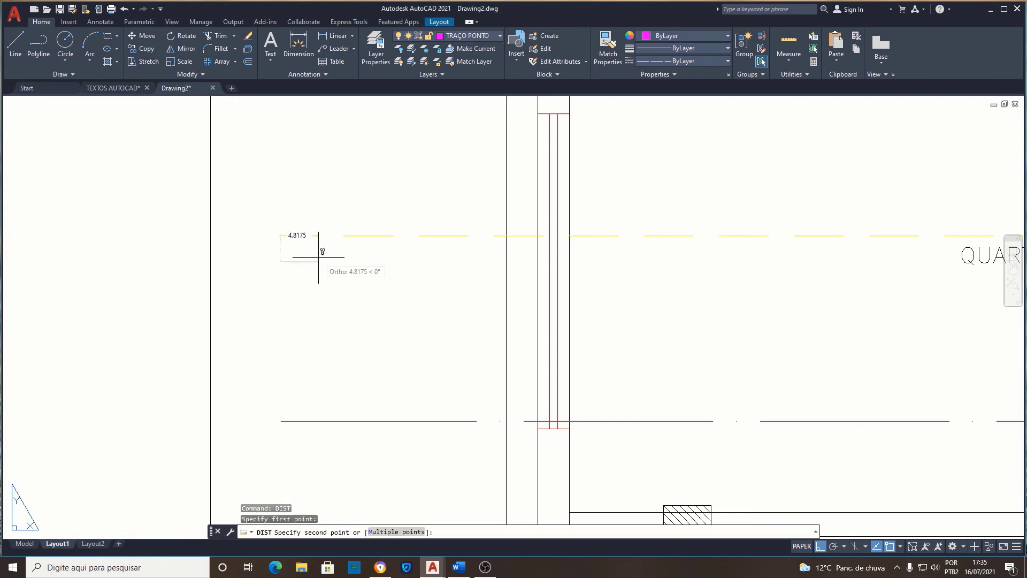
left_click(318, 257)
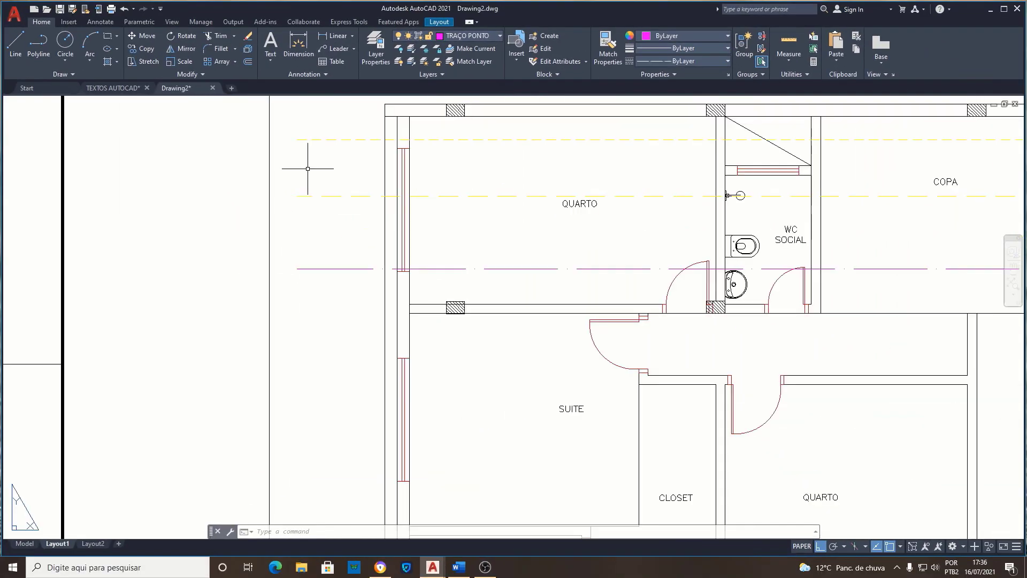
Step: Zoom to another yellow dash and begin a second DIST measurement at its start
scroll(308, 169, "down", 3)
scroll(308, 169, "down", 2)
scroll(362, 280, "up", 2)
scroll(362, 280, "up", 3)
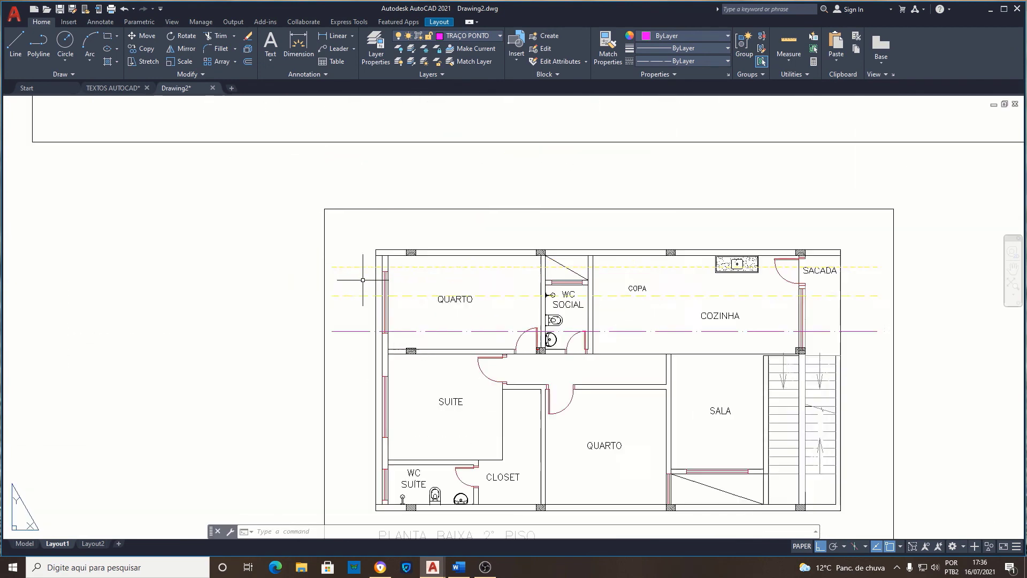
scroll(337, 271, "up", 1)
scroll(355, 305, "up", 4)
scroll(312, 307, "up", 2)
type("DIST")
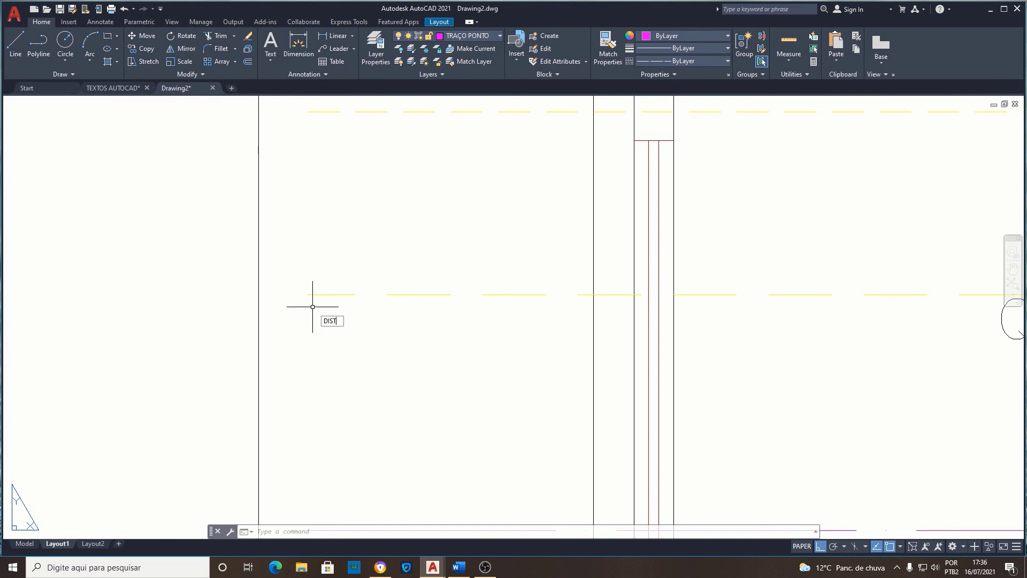
key("Return")
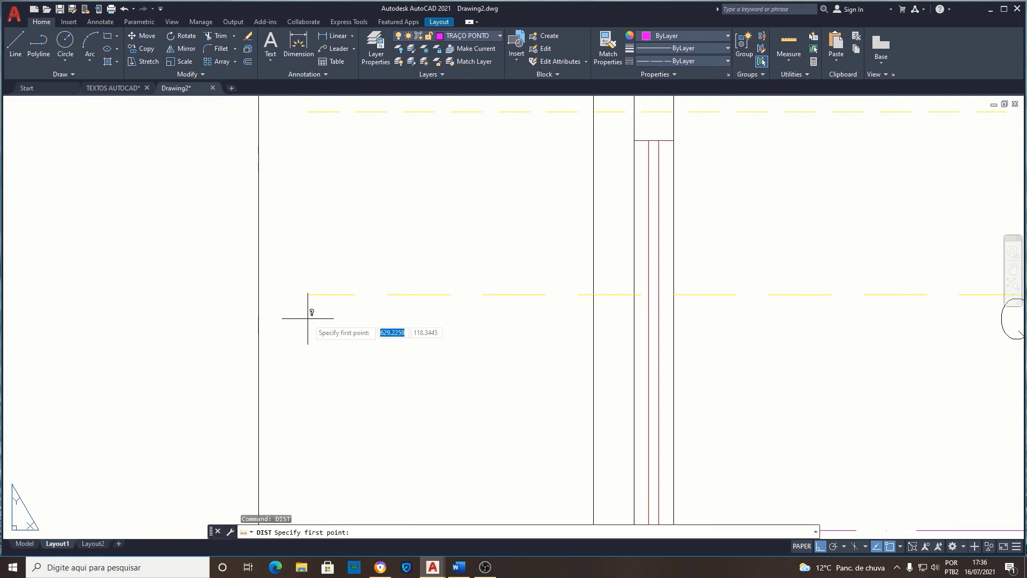
left_click(307, 318)
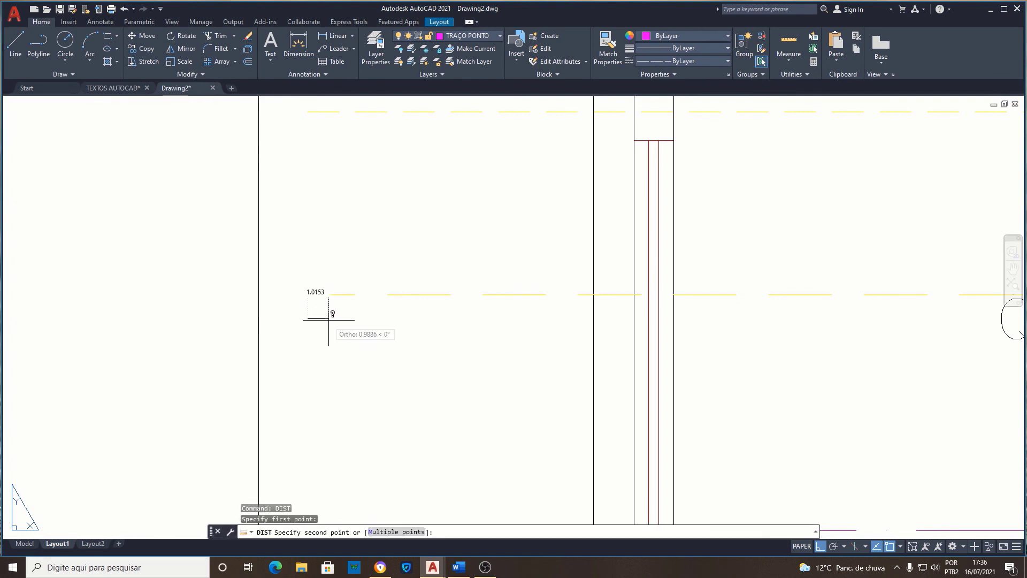